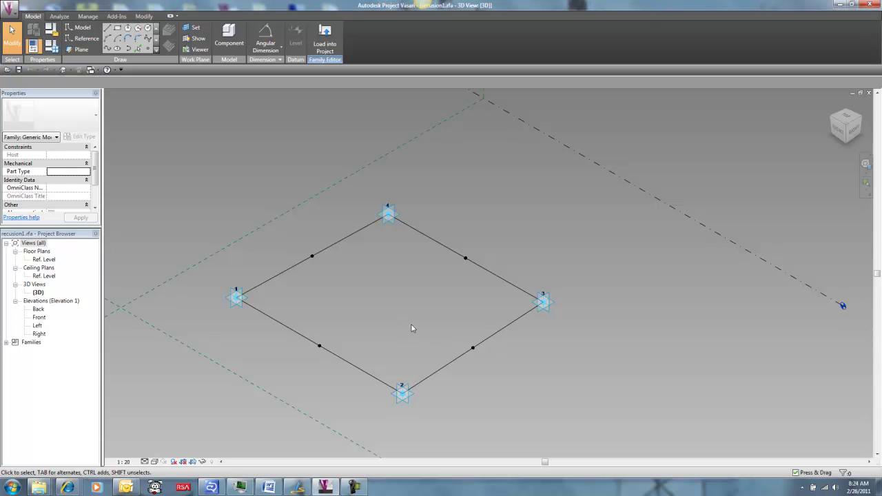
Step: Check the Shared option in the family category and parameters of recusion1.rfa and of the Family2 frame family
middle_click_drag(412, 329, 464, 330)
scroll(453, 321, "up", 3)
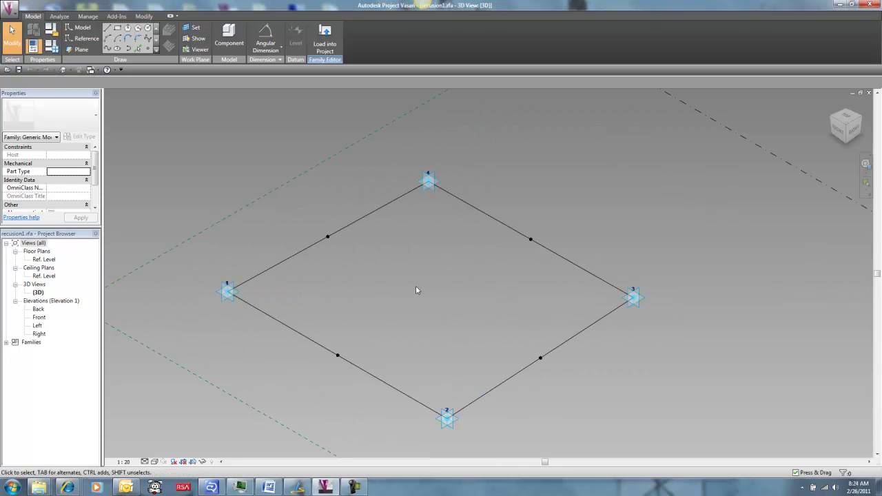
middle_click_drag(340, 275, 316, 276, "shift")
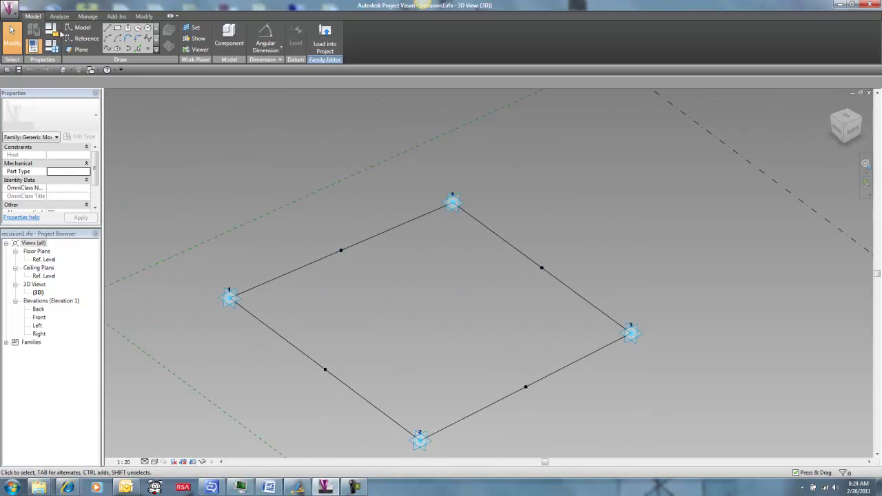
left_click(59, 31)
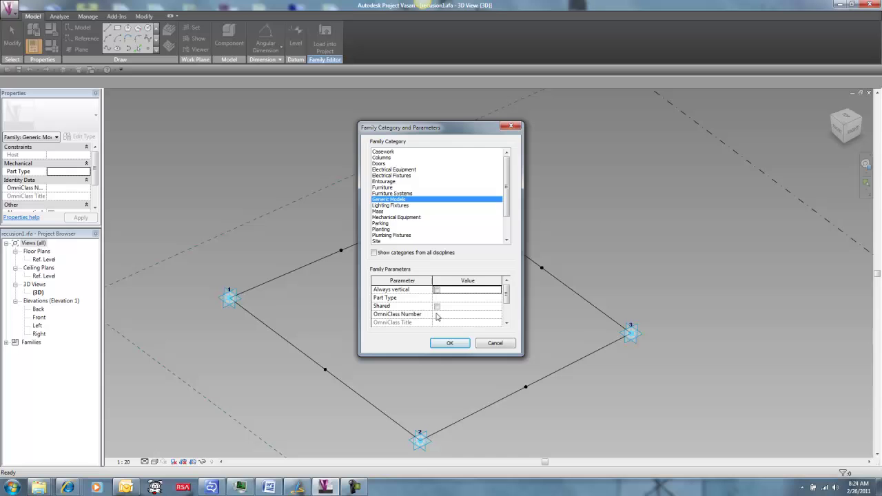
left_click(453, 345)
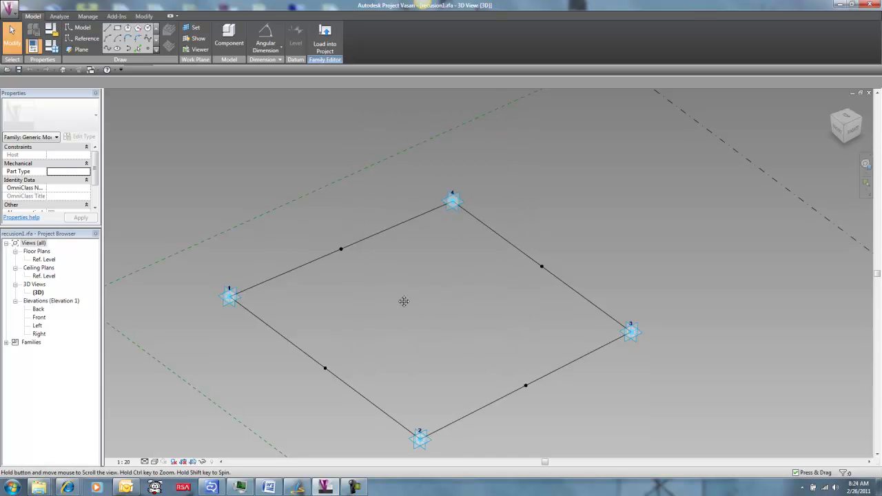
middle_click_drag(403, 299, 385, 291)
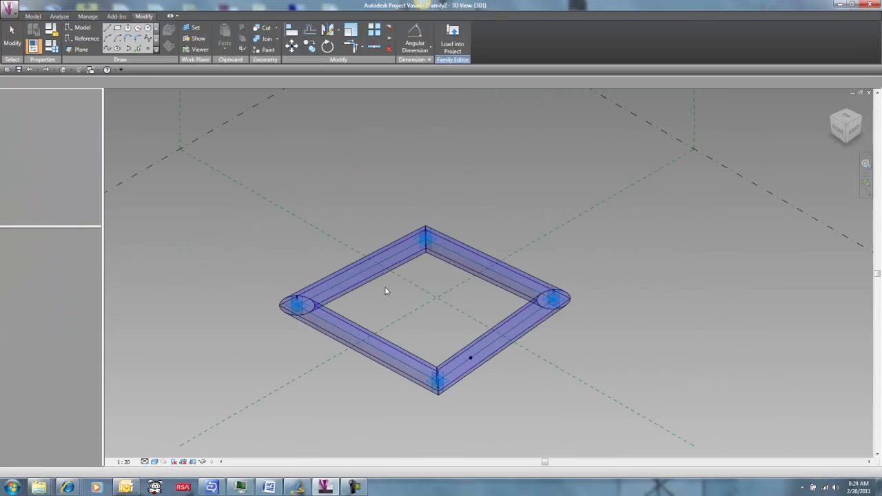
left_click(52, 45)
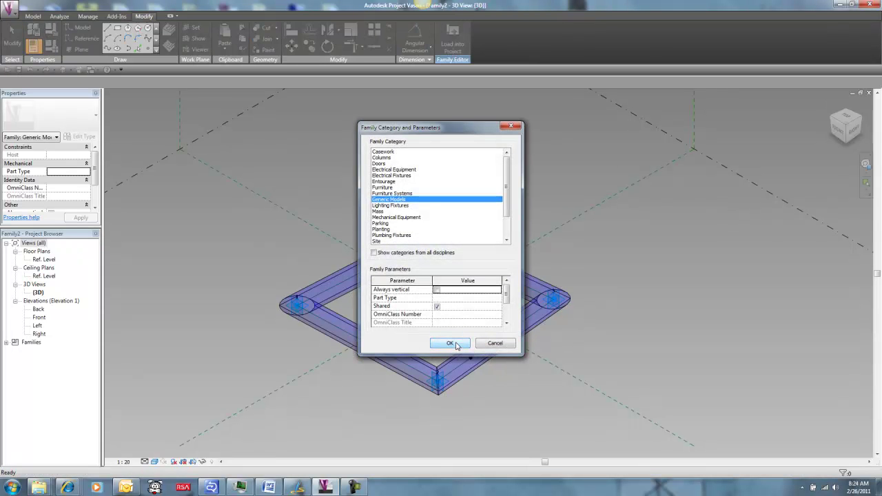
left_click(455, 344)
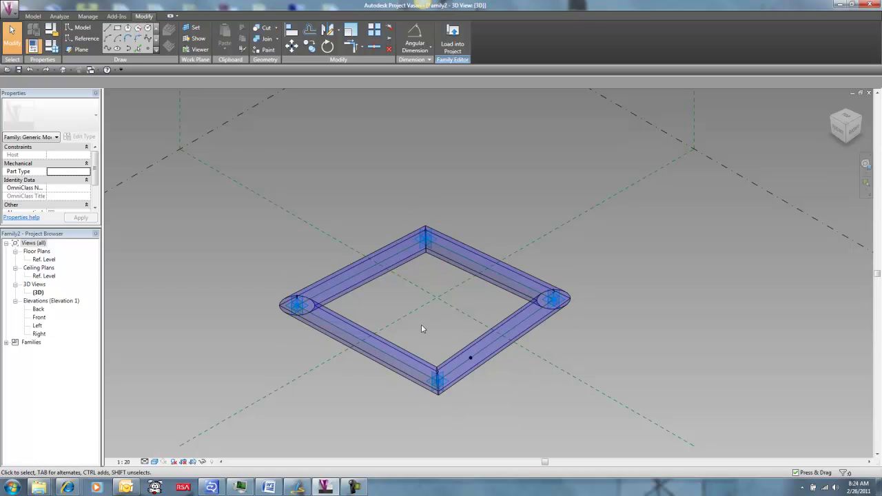
Step: Load the Family2 tube frame into recusion1.rfa and place it on adaptive points 1, 2, 3 and 4 in order
middle_click_drag(421, 324, 473, 320, "shift")
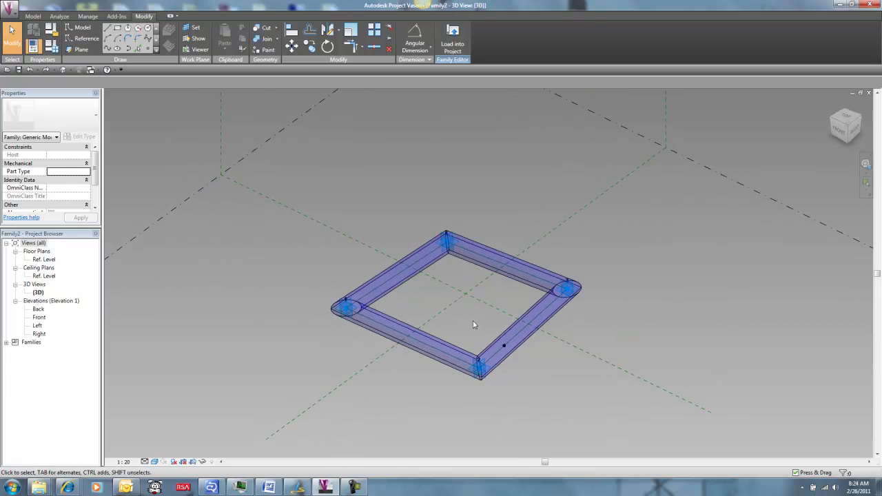
key("Tab")
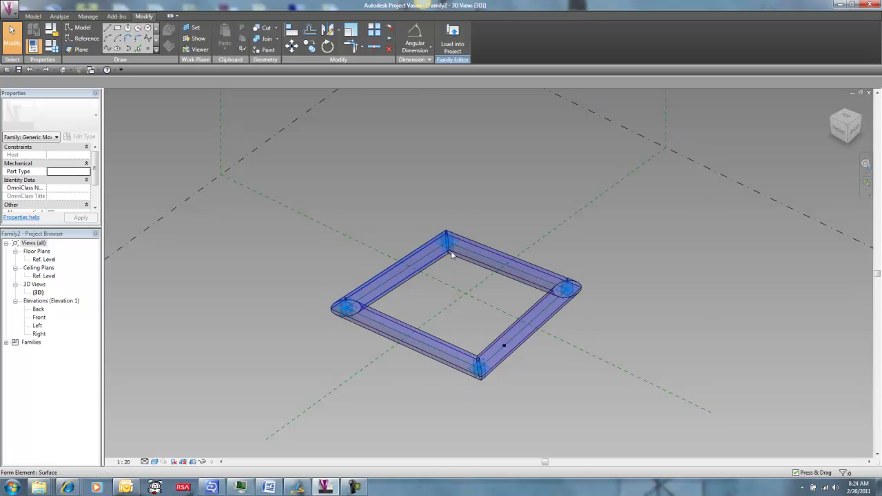
left_click(451, 35)
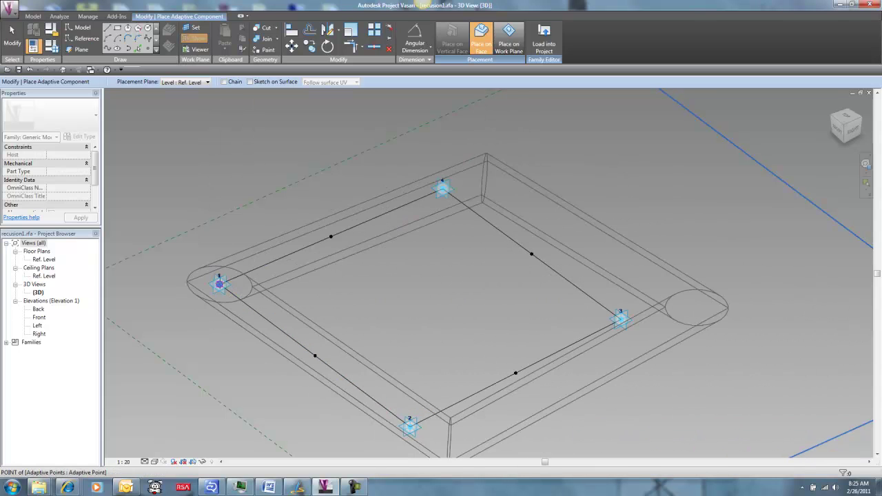
left_click(219, 283)
left_click(407, 417)
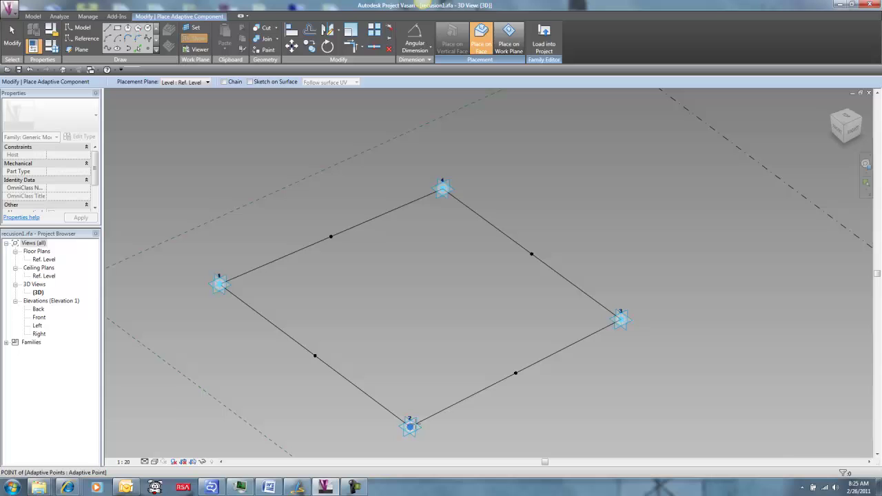
left_click(620, 318)
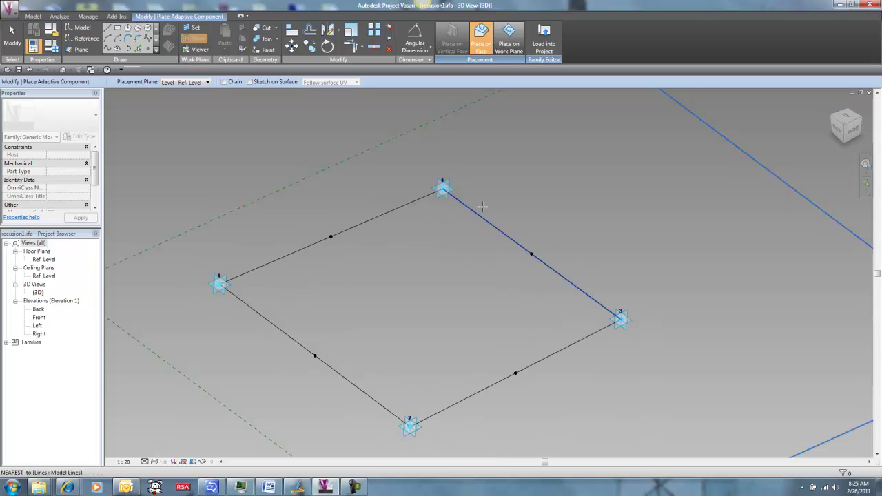
left_click(442, 187)
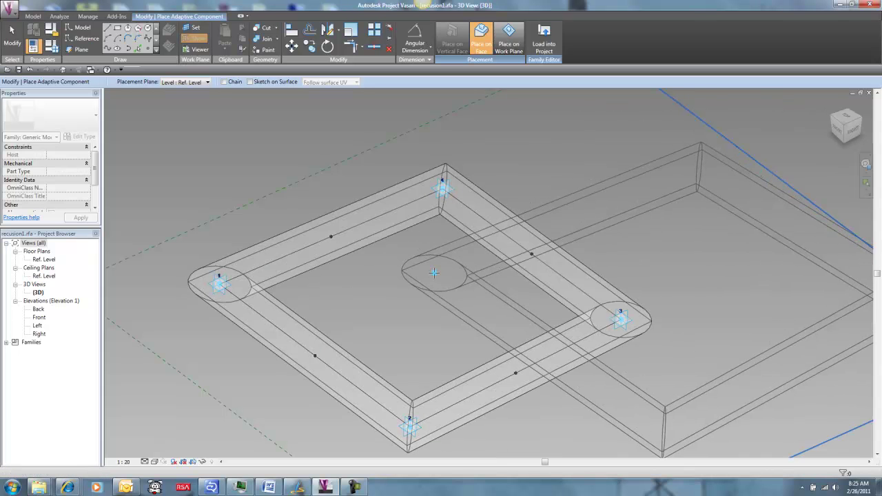
key("Escape")
Step: Save recusion1.rfa, and save a copy of the family as recusion2.rfa, replacing the existing file
scroll(435, 278, "down", 2)
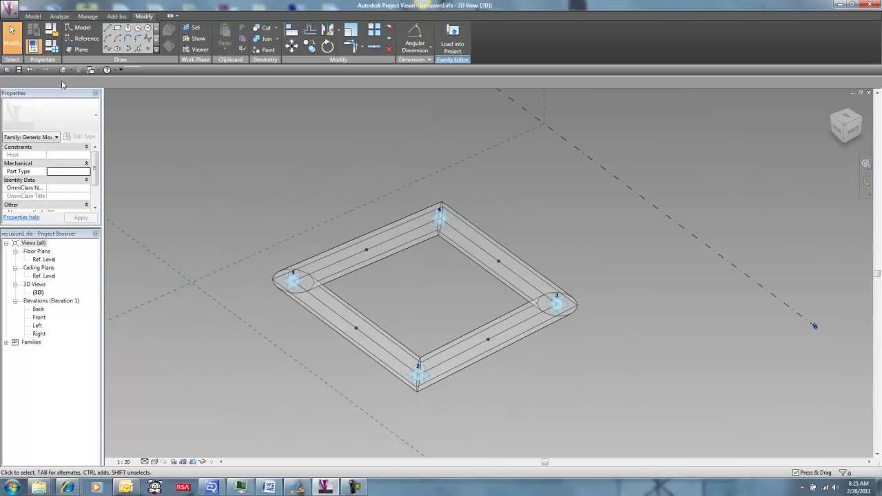
left_click(19, 70)
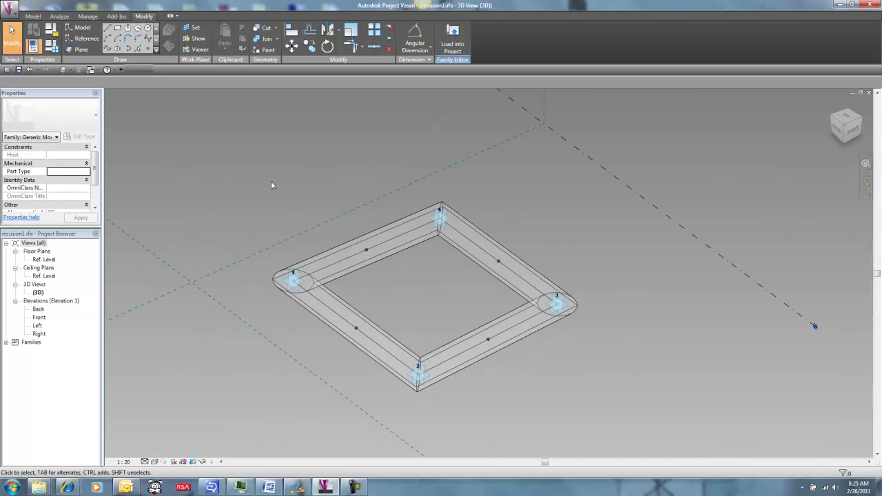
left_click(10, 9)
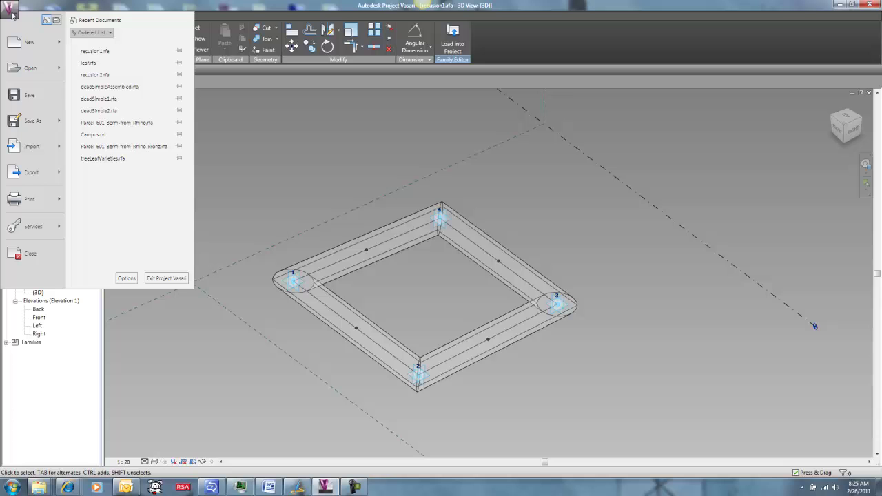
mouse_move(41, 122)
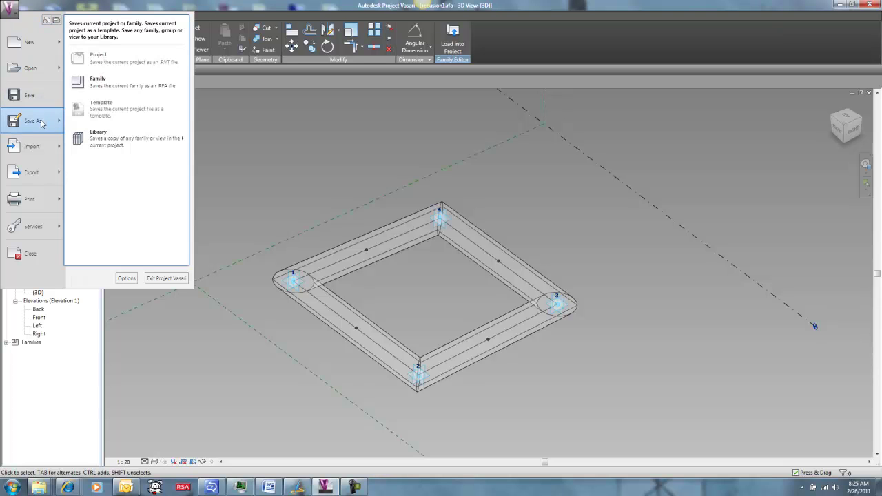
left_click(100, 82)
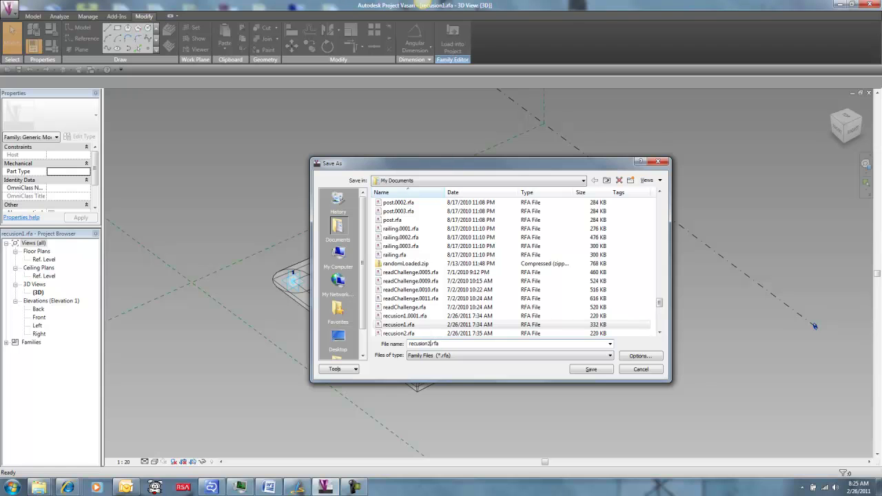
left_click(586, 370)
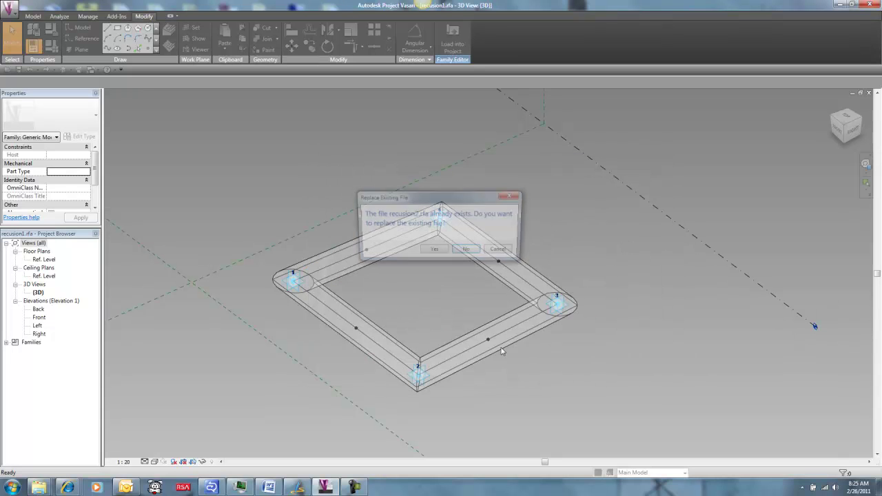
left_click(434, 251)
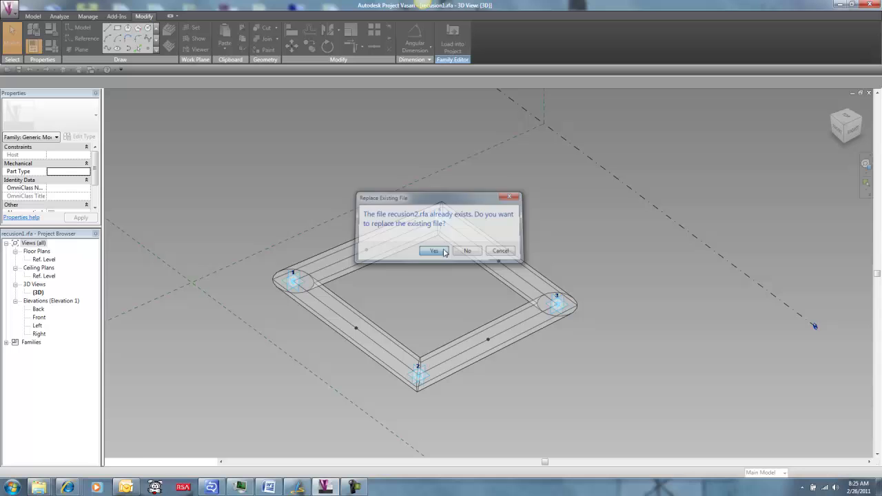
Step: Reopen the recent family recusion1.rfa while keeping recusion2.rfa open
key("ctrl+Tab")
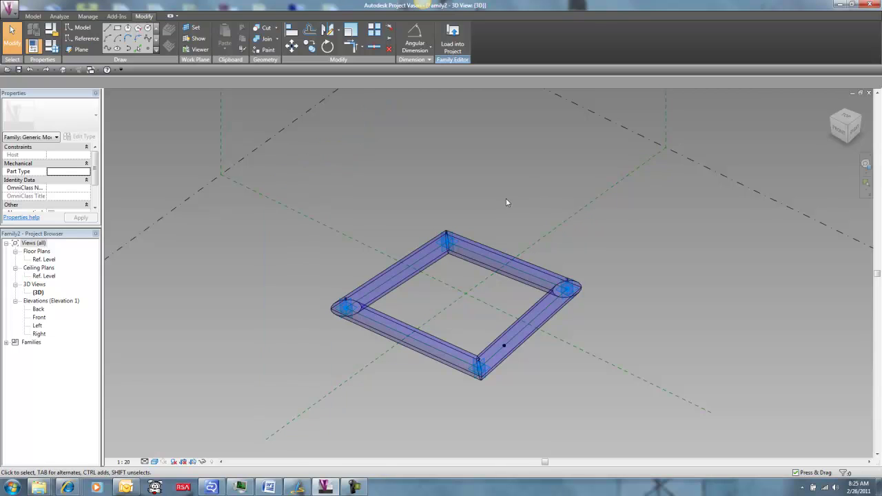
key("ctrl+Tab")
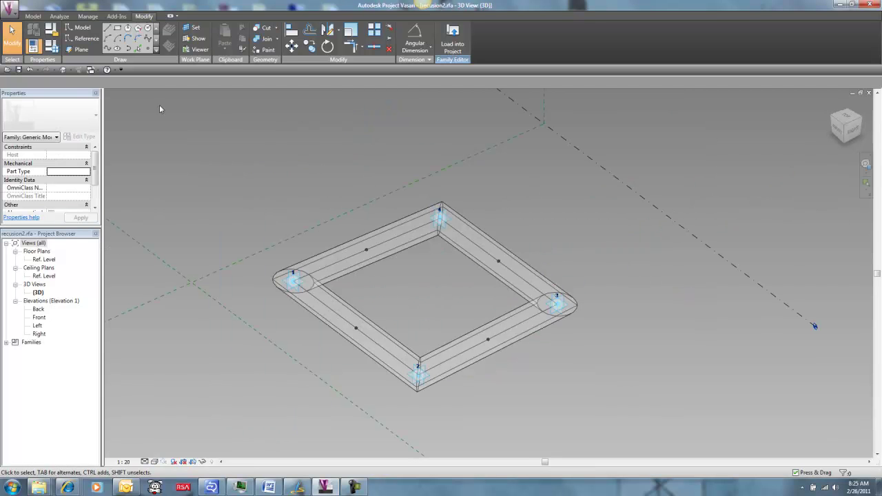
left_click(22, 10)
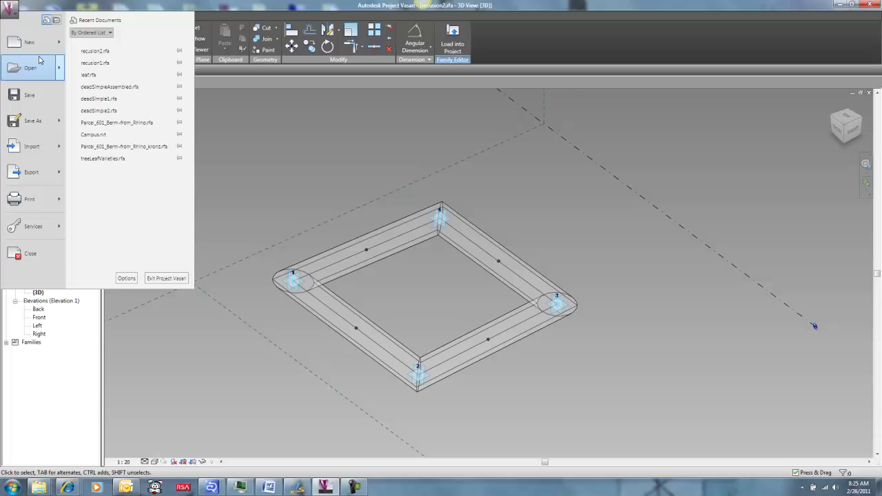
mouse_move(40, 69)
mouse_move(99, 244)
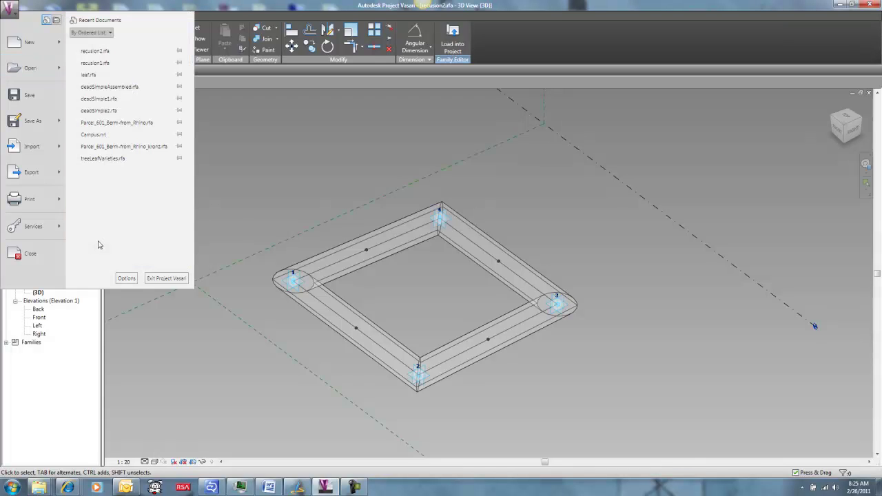
left_click(99, 64)
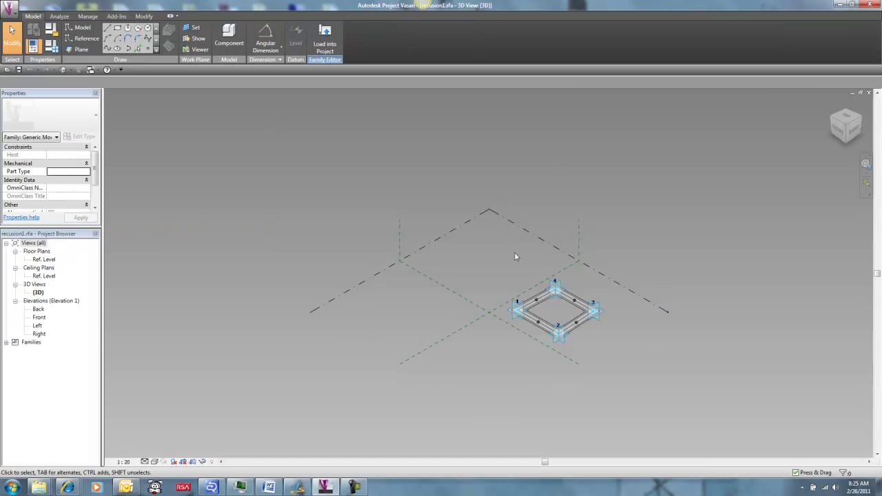
Step: Load the recusion1 family into recusion2.rfa only
middle_click_drag(613, 310, 439, 314)
scroll(378, 305, "up", 3)
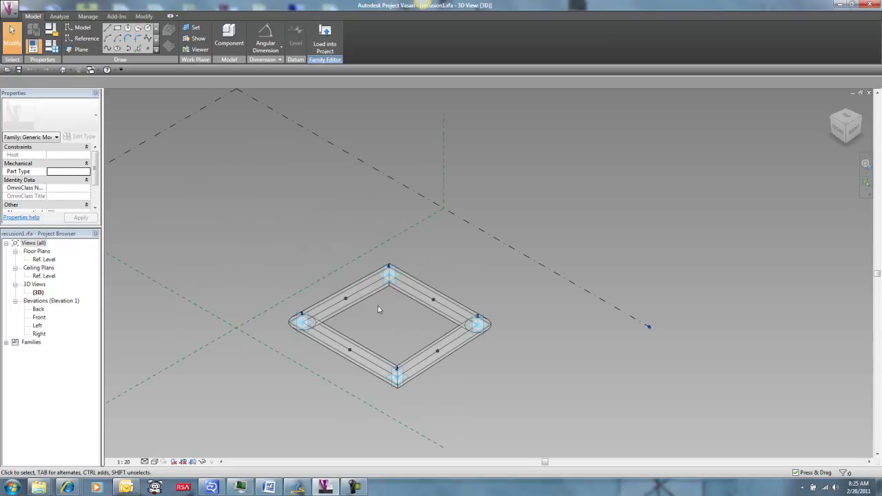
left_click(324, 38)
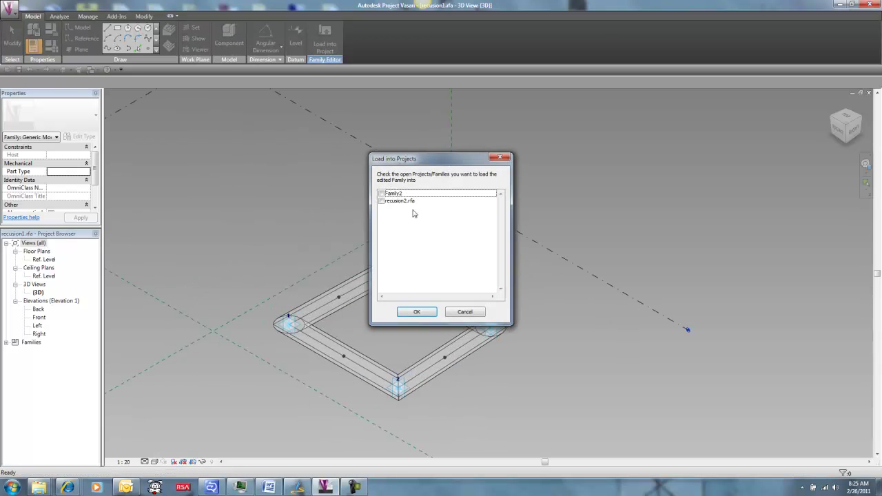
left_click(381, 201)
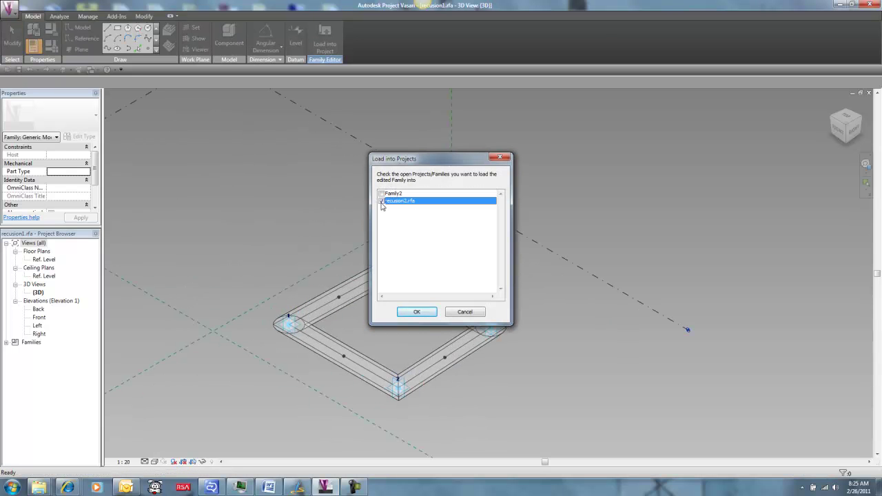
left_click(412, 314)
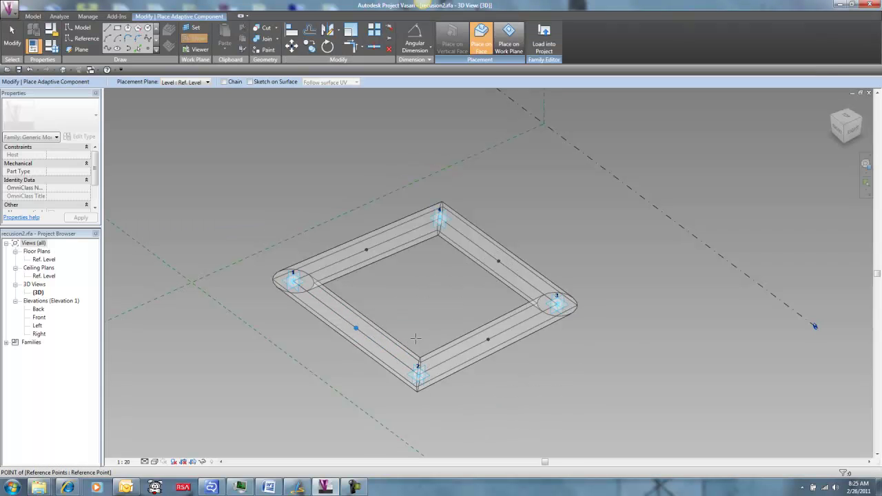
Step: Place the recusion1 component on the four reference points along the sides of the existing square frame
left_click(487, 341)
left_click(499, 261)
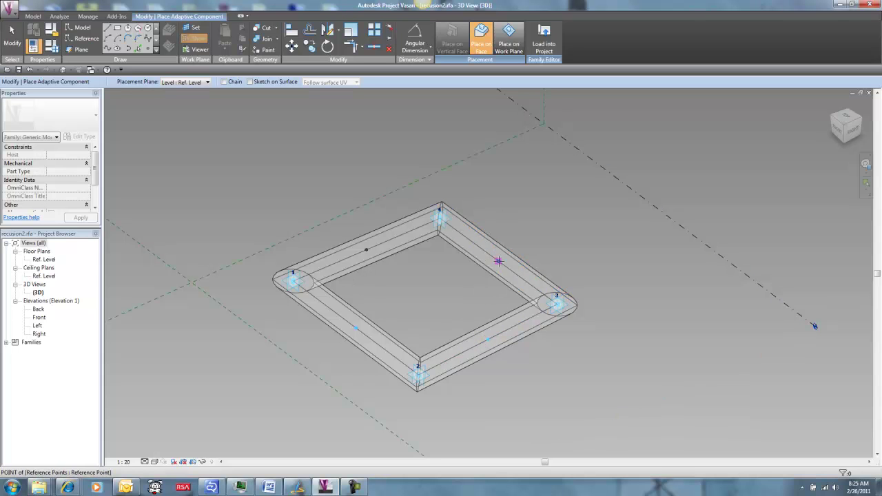
left_click(367, 249)
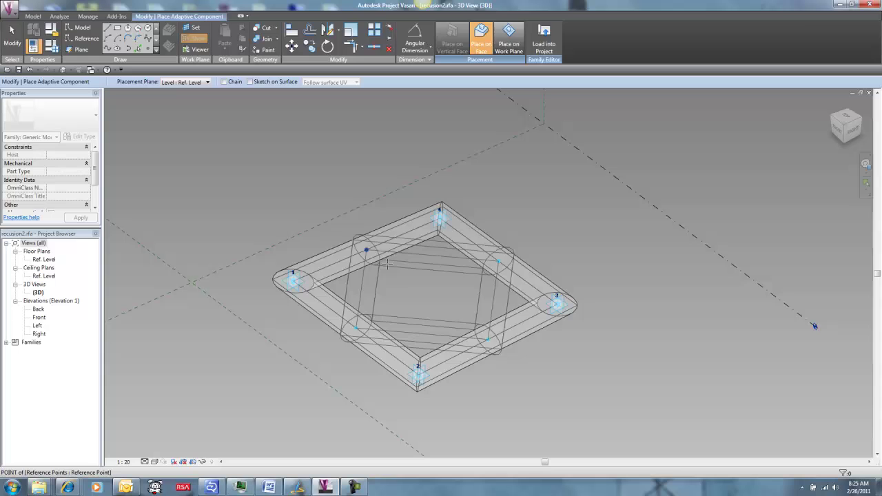
key("Escape")
Step: Associate the nested recusion1 component's p1 parameter with the host family's p1 parameter
left_click(388, 263)
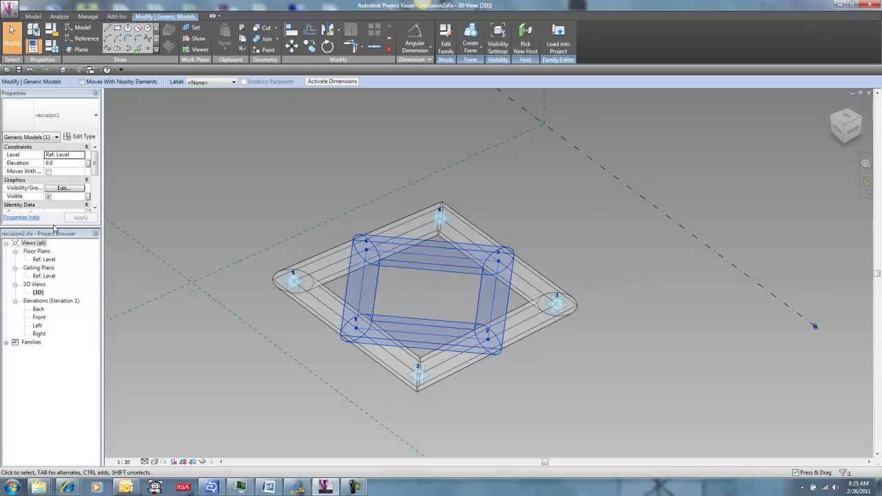
left_click_drag(54, 227, 55, 329)
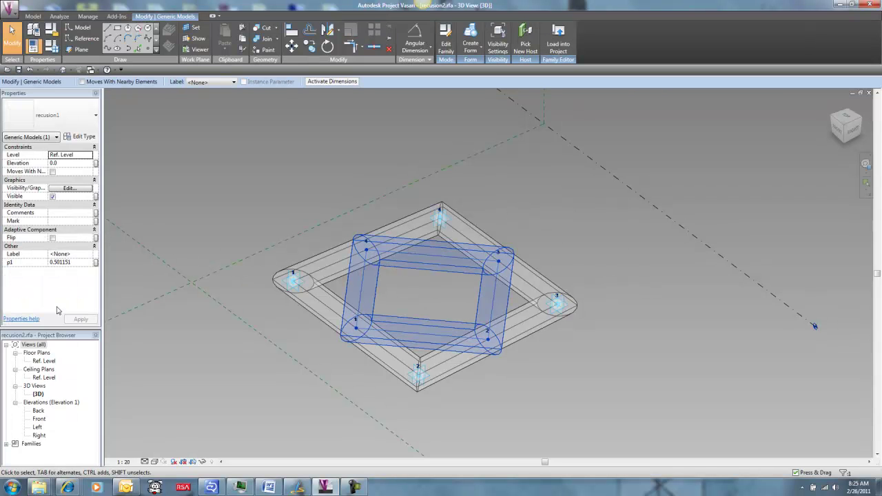
left_click(96, 262)
left_click(374, 220)
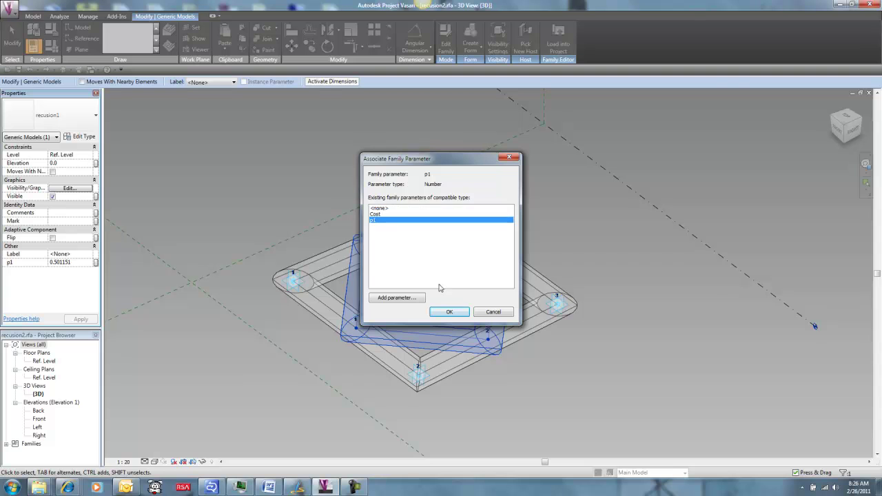
left_click(450, 315)
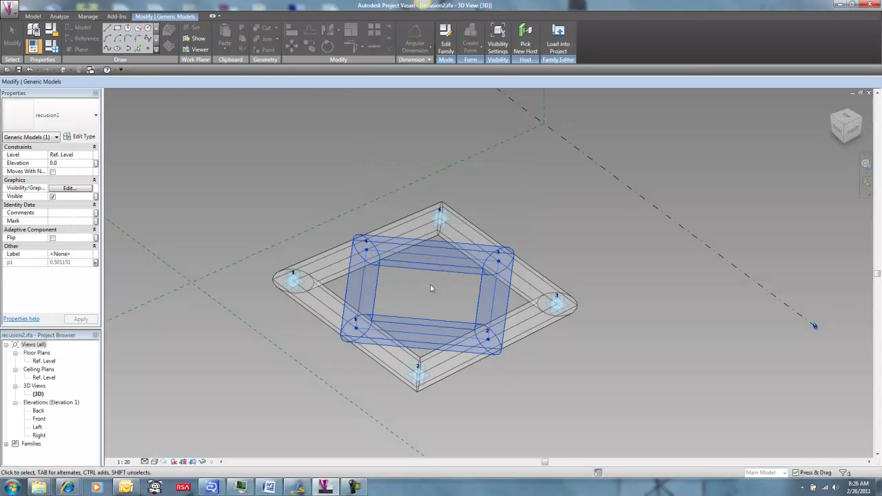
Step: Load the recusion2 family into recusion1.rfa only and place it on the four reference points along the frame's sides
left_click(559, 38)
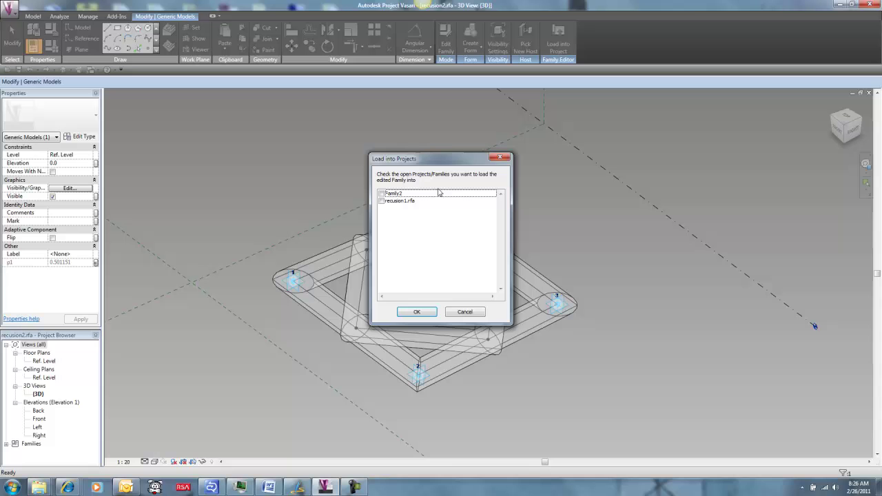
left_click(381, 202)
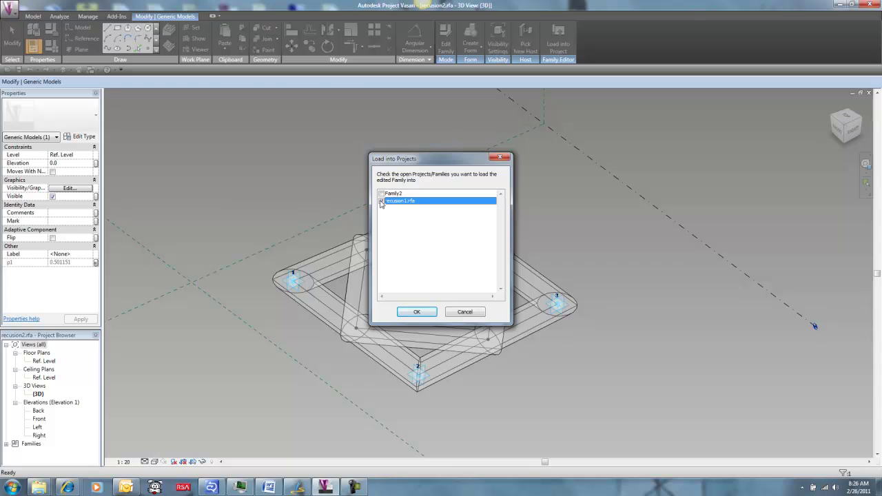
left_click(415, 312)
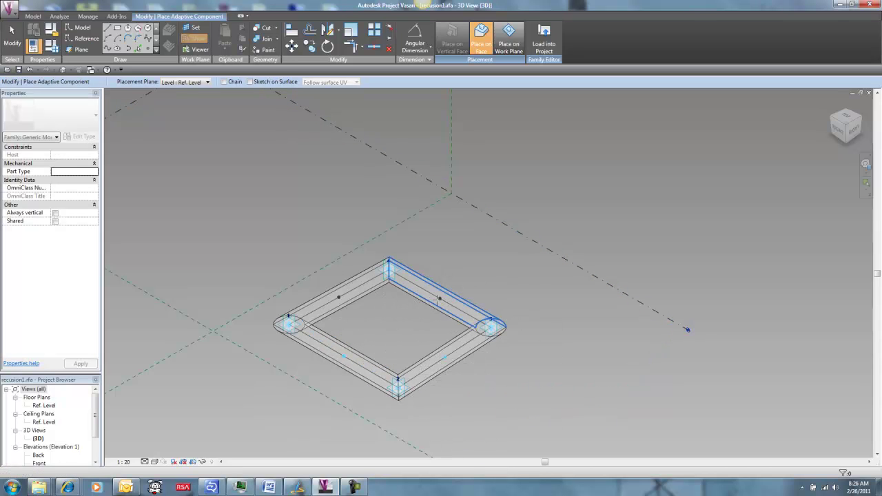
left_click(338, 297)
key("Escape")
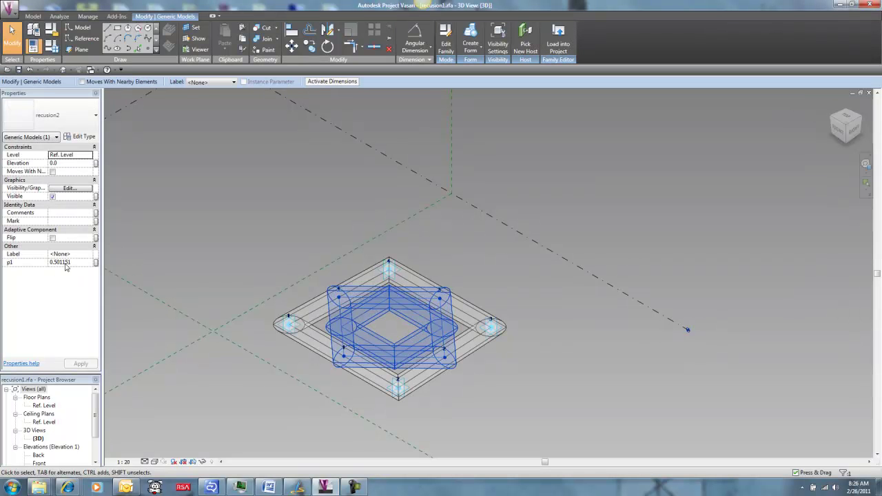
Step: Associate the nested recusion2 component's p1 parameter with the host family's p1 parameter
left_click(93, 262)
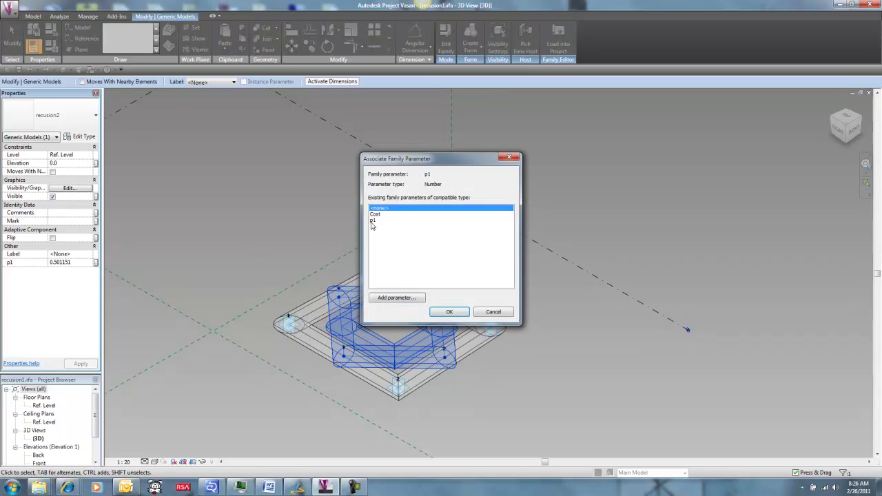
left_click(373, 221)
left_click(448, 312)
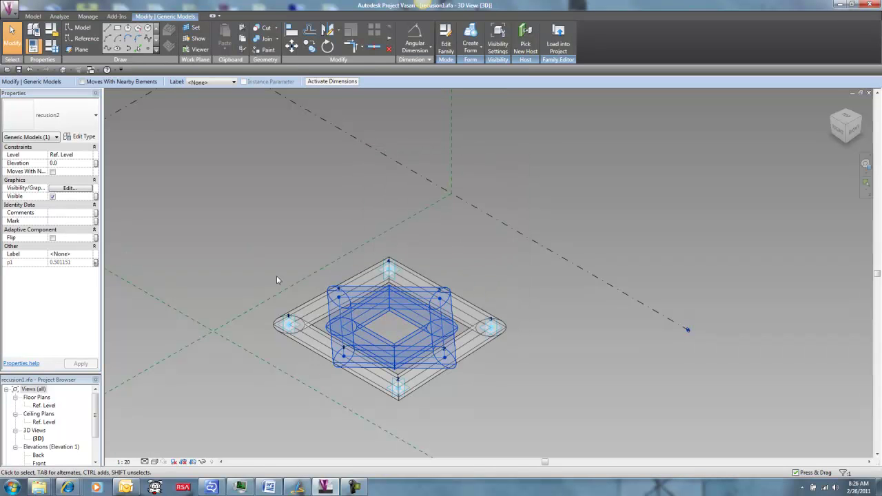
left_click(259, 256)
Step: Move adaptive points 1, 4 and 3 of recusion1 outward to stretch the outer frame into an irregular quadrilateral
left_click_drag(252, 276, 320, 367)
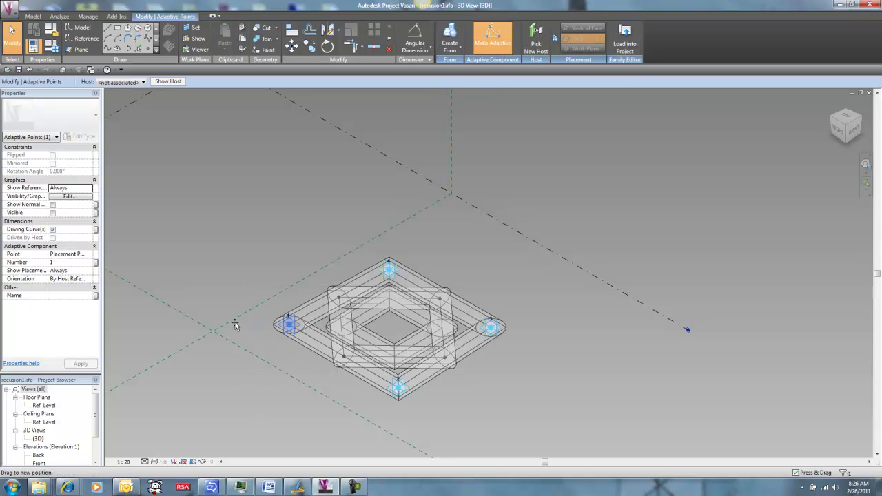
left_click_drag(296, 284, 212, 279)
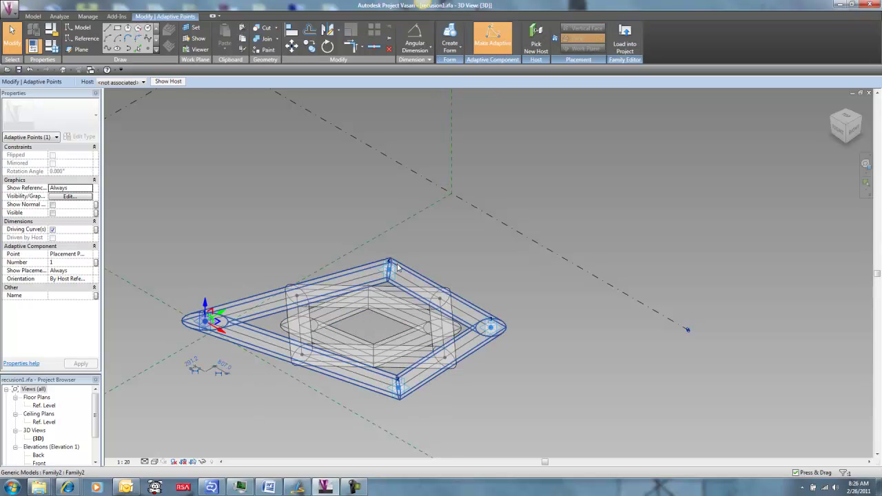
left_click_drag(366, 221, 415, 287)
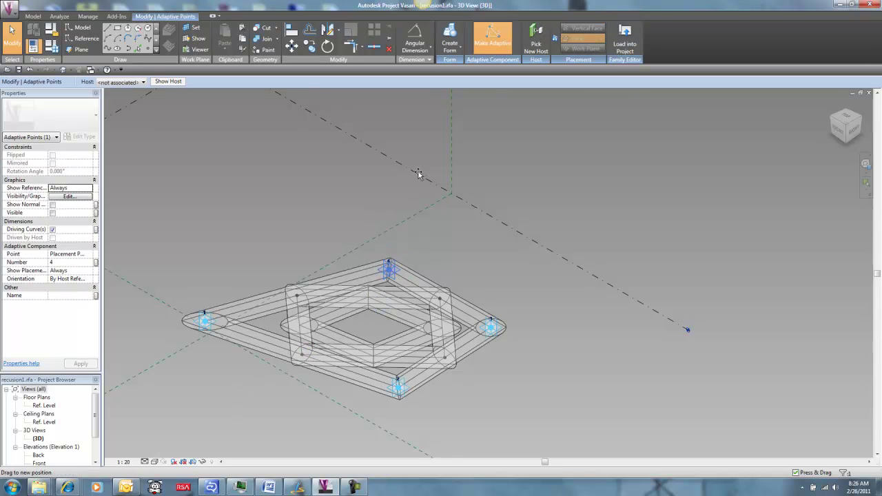
left_click_drag(423, 169, 424, 169)
left_click_drag(475, 378, 539, 285)
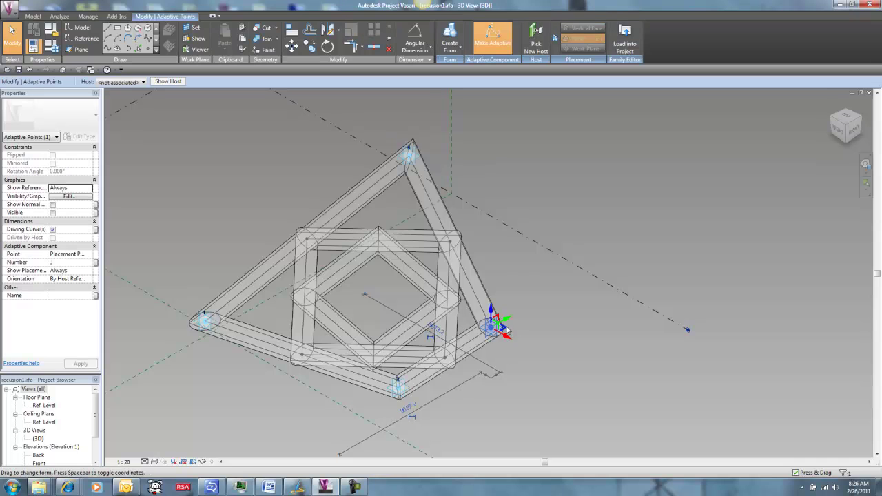
left_click_drag(607, 335, 630, 338)
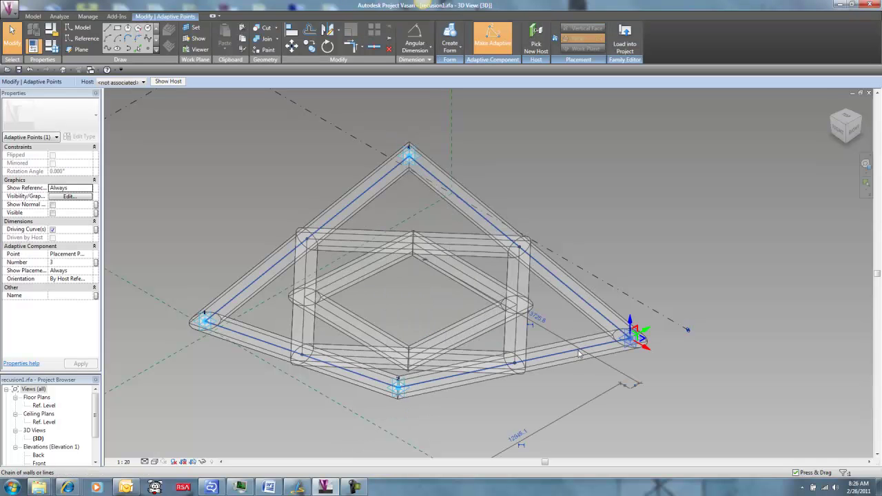
Step: Move adaptive point 2 of recusion1 outward to enlarge the near corner of the outer frame
middle_click_drag(386, 410, 381, 234)
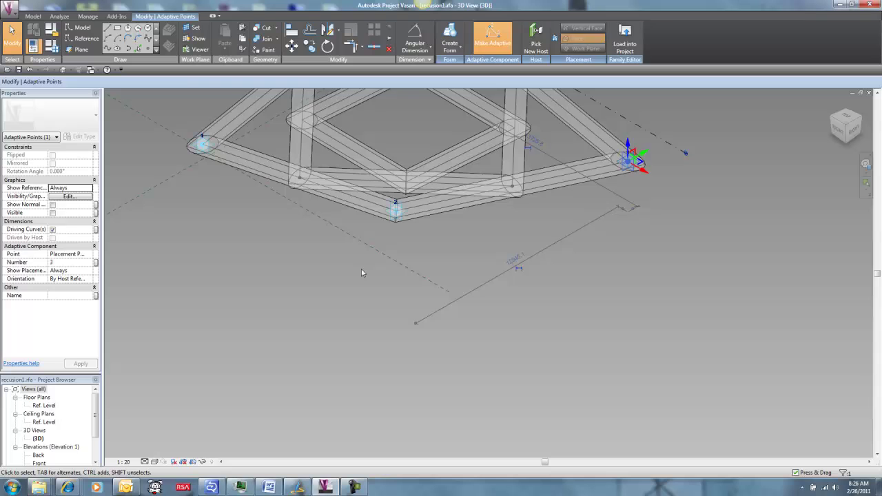
key("Escape")
left_click(396, 213)
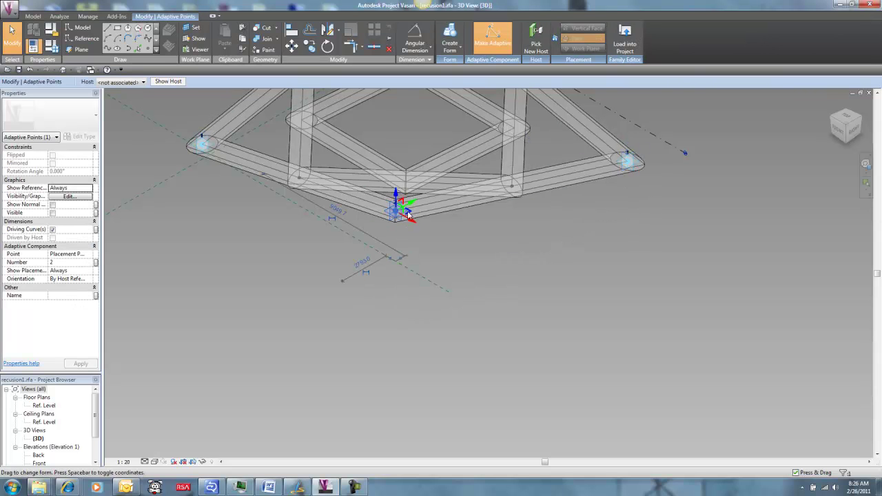
left_click_drag(493, 289, 487, 290)
left_click(400, 295)
scroll(400, 295, "down", 1)
middle_click_drag(399, 295, 435, 459)
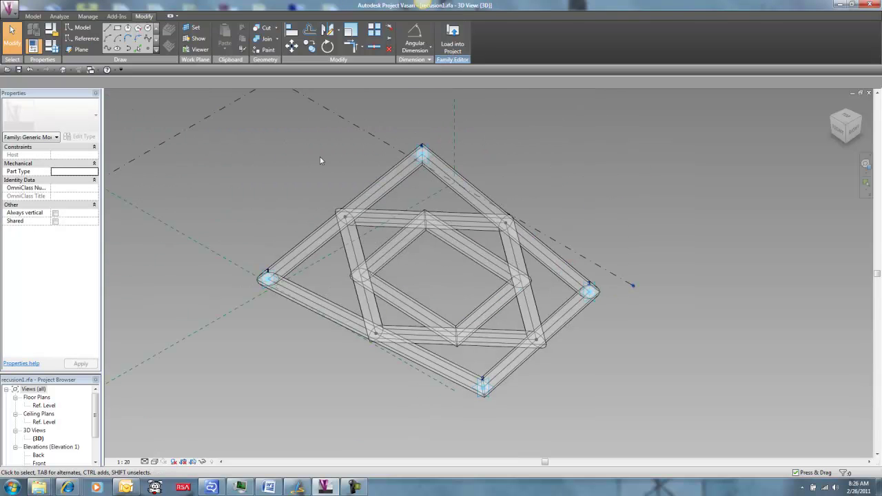
Step: Reload the updated recusion1 family into recusion2.rfa only
left_click(451, 38)
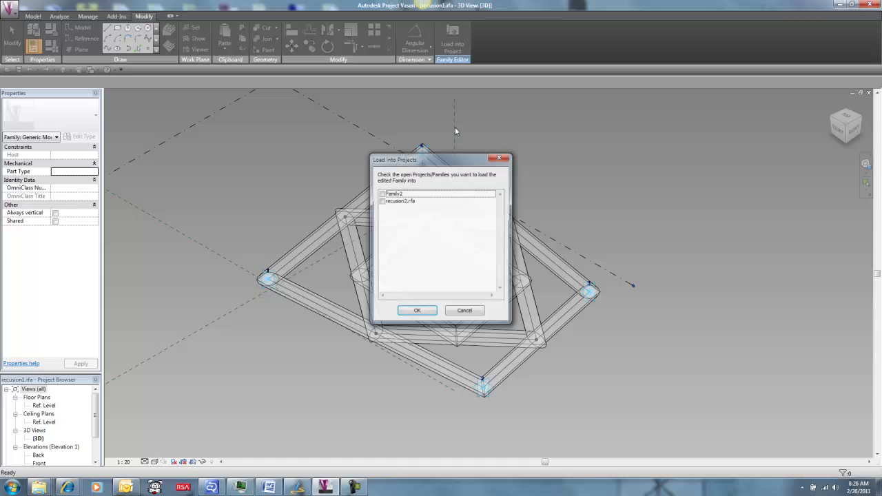
left_click(381, 201)
left_click(416, 311)
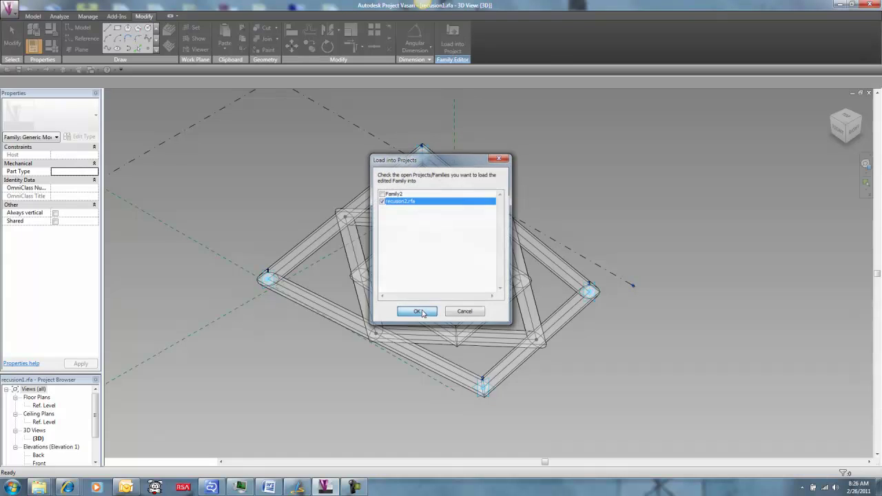
left_click(378, 241)
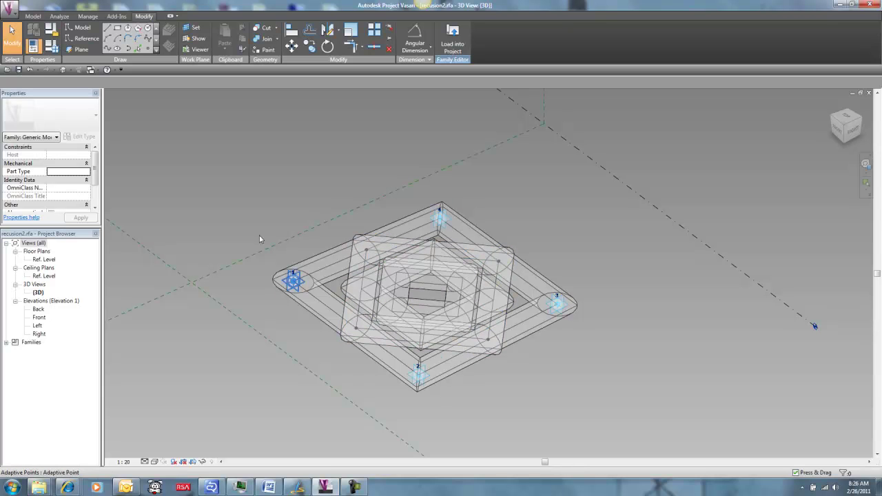
Step: Move adaptive point 3 of recusion2 outward, toward the far end of the dash-dot reference plane line
scroll(329, 224, "down", 2)
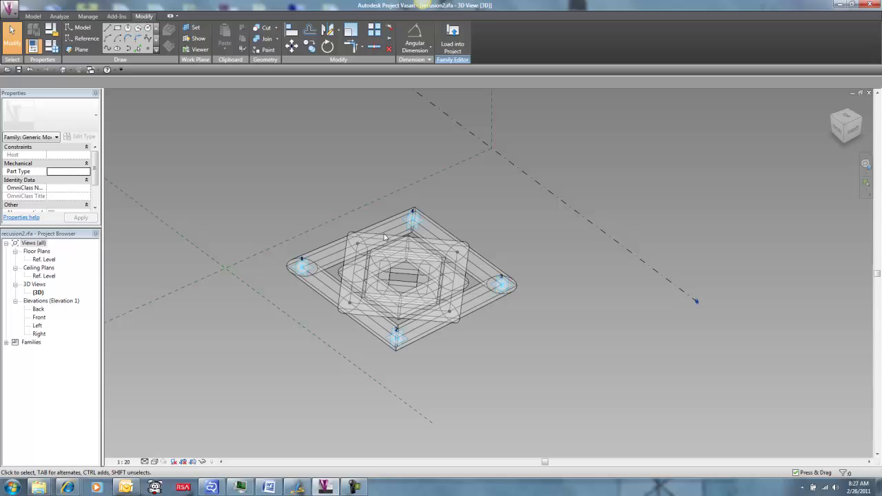
middle_click_drag(311, 327, 338, 331, "shift")
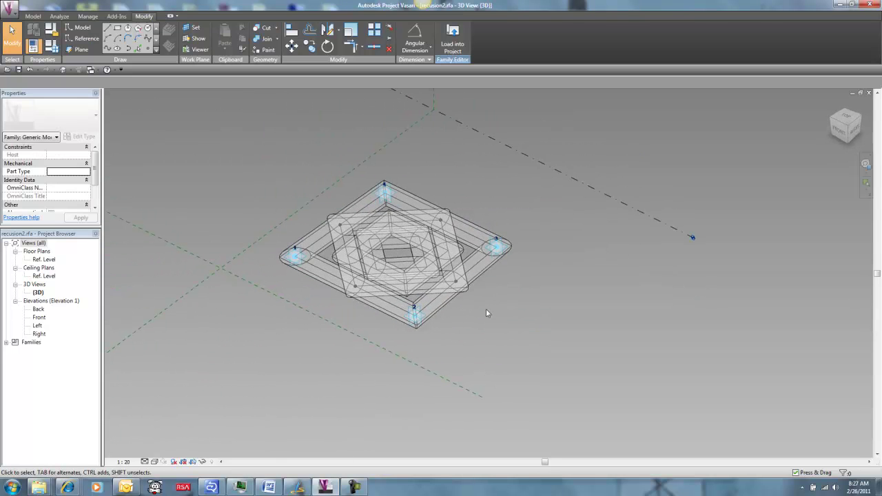
scroll(475, 308, "up", 3)
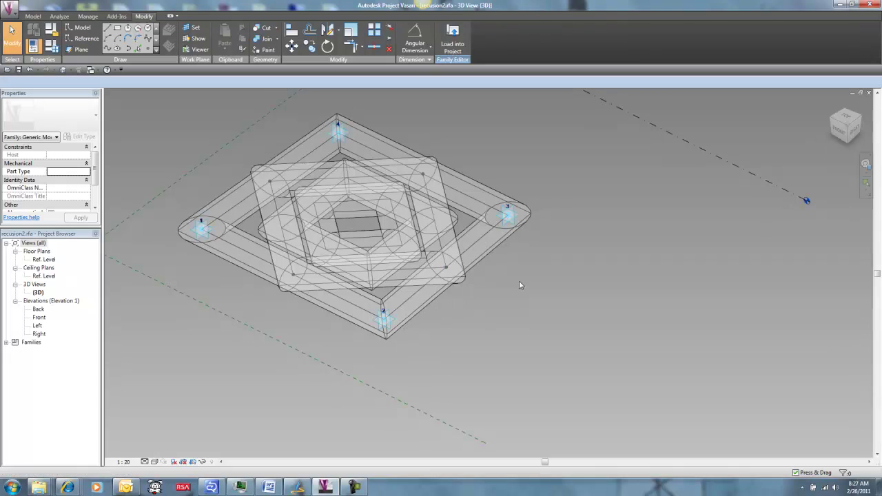
left_click_drag(481, 292, 547, 152)
middle_click_drag(569, 180, 515, 263)
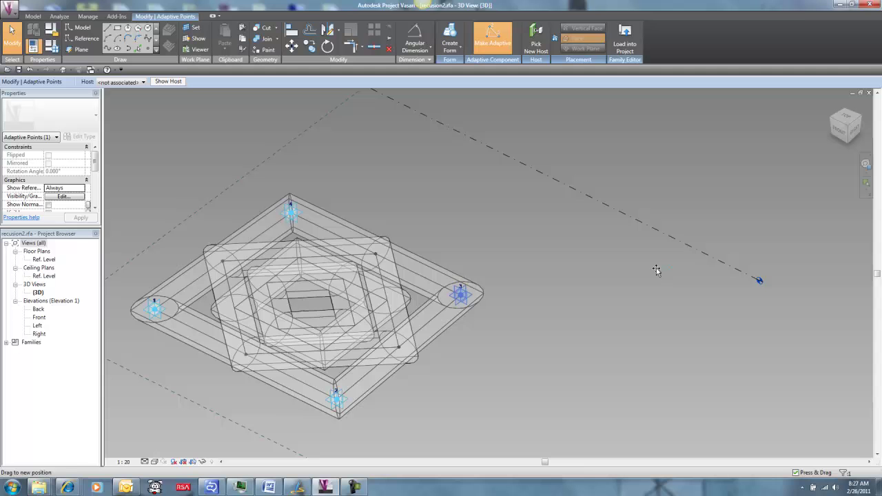
left_click_drag(656, 270, 660, 268)
scroll(445, 390, "down", 2)
middle_click_drag(445, 390, 434, 226)
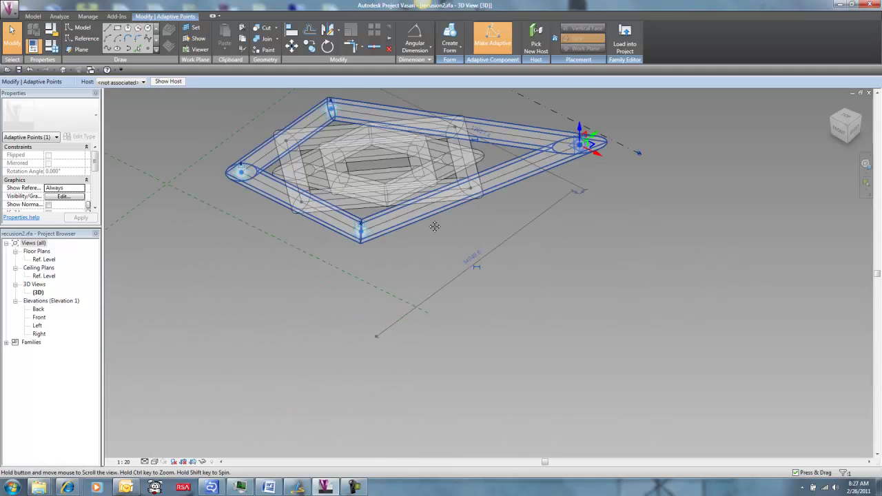
Step: Move adaptive point 2 of recusion2 outward to stretch the near corner of the outer frame
left_click_drag(296, 309, 388, 258)
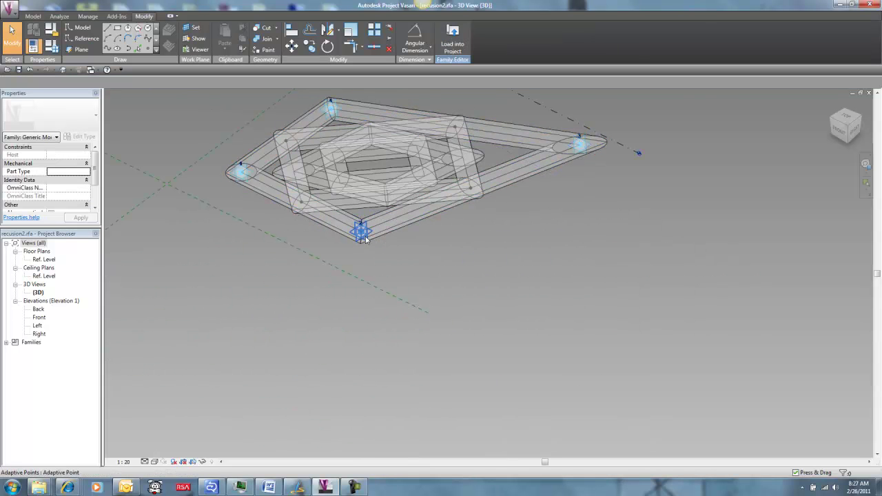
left_click(369, 247)
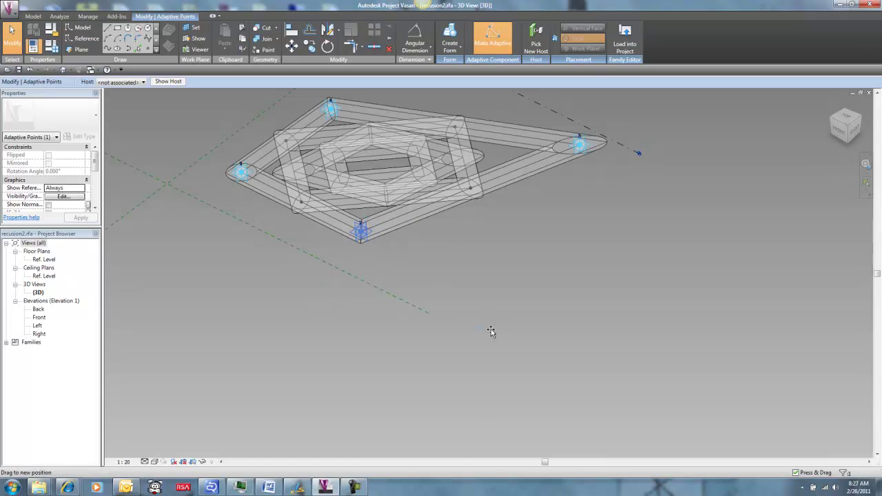
left_click_drag(491, 319, 491, 320)
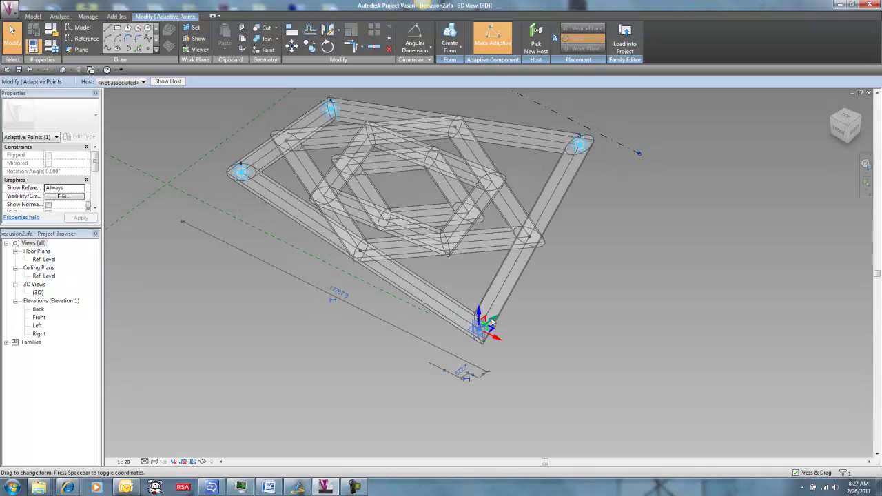
left_click(591, 295)
Step: Slide the hosted reference point on the frame side between adaptive points 2 and 3 toward point 3 to rotate the nested frames
middle_click_drag(541, 314, 426, 344)
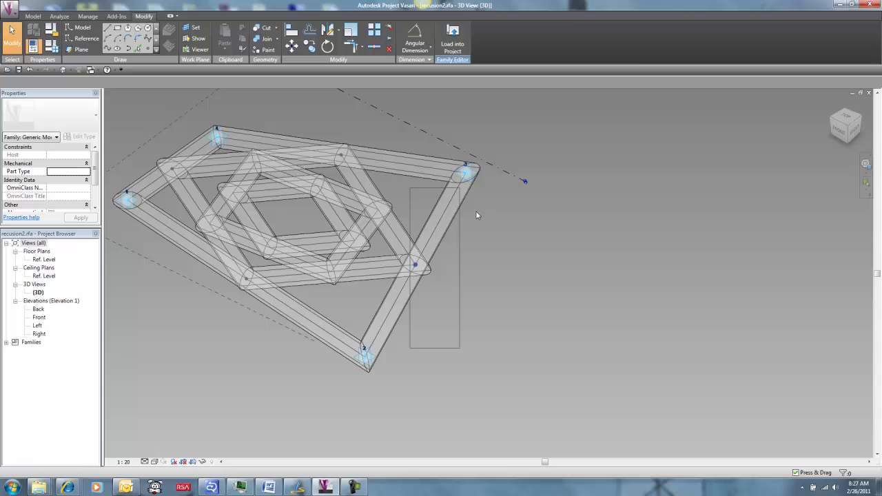
left_click_drag(476, 215, 477, 217)
middle_click_drag(508, 255, 445, 270, "shift")
left_click_drag(417, 264, 461, 227)
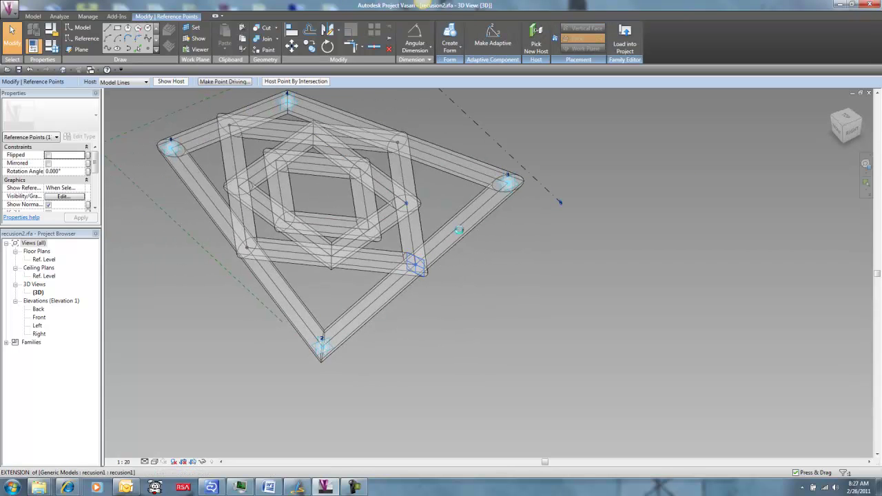
left_click(464, 295)
middle_click_drag(471, 285, 468, 264, "shift")
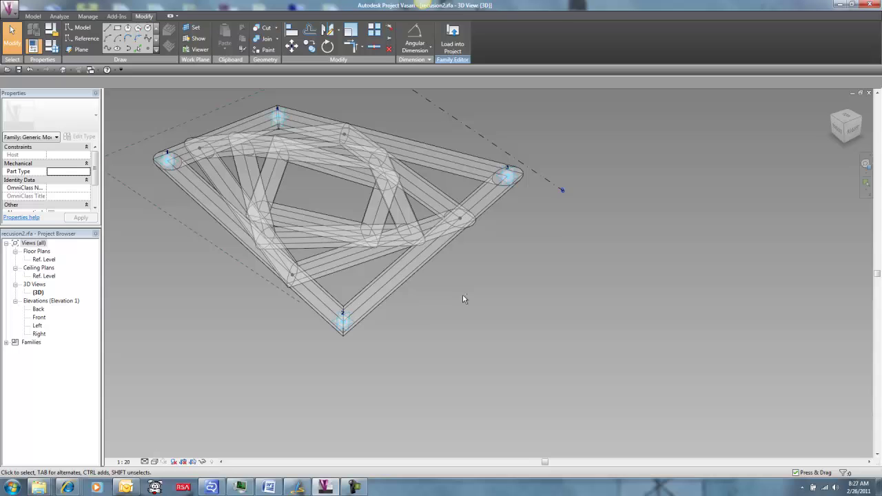
middle_click_drag(463, 298, 446, 321, "shift")
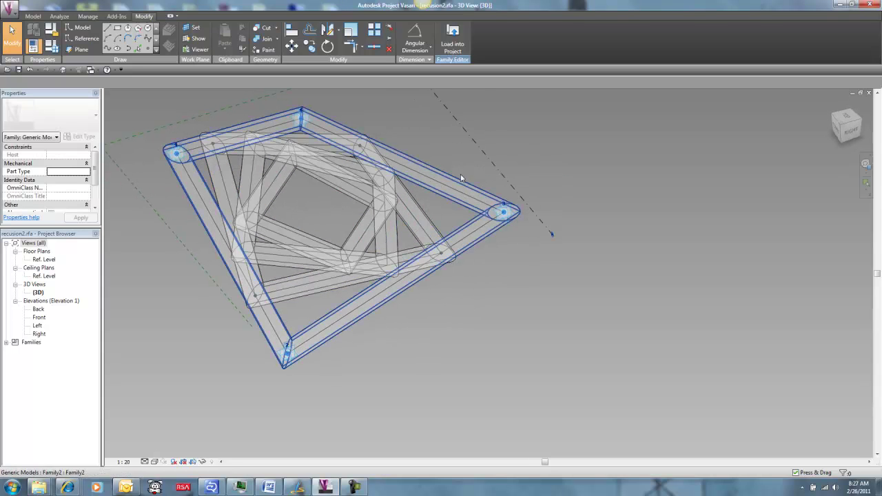
Step: Switch to the open Family2 window containing the base tube frame and leave nothing selected
key("ctrl+Tab")
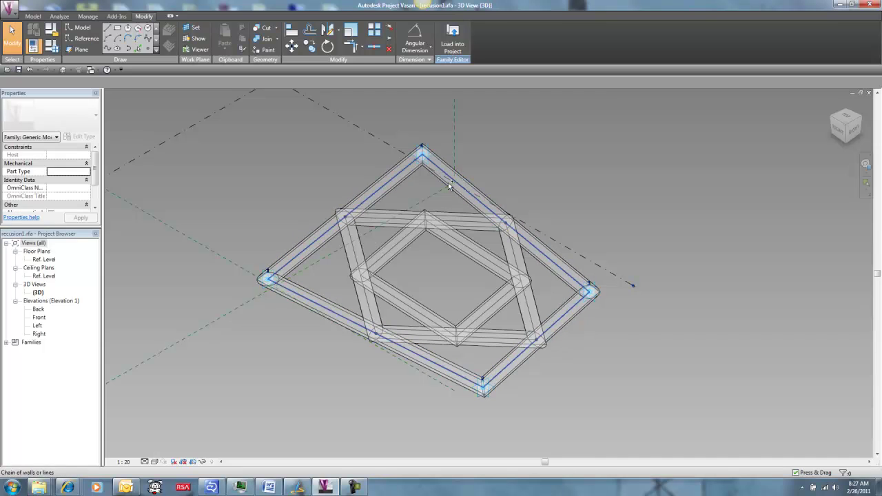
key("ctrl+Tab")
key("Tab")
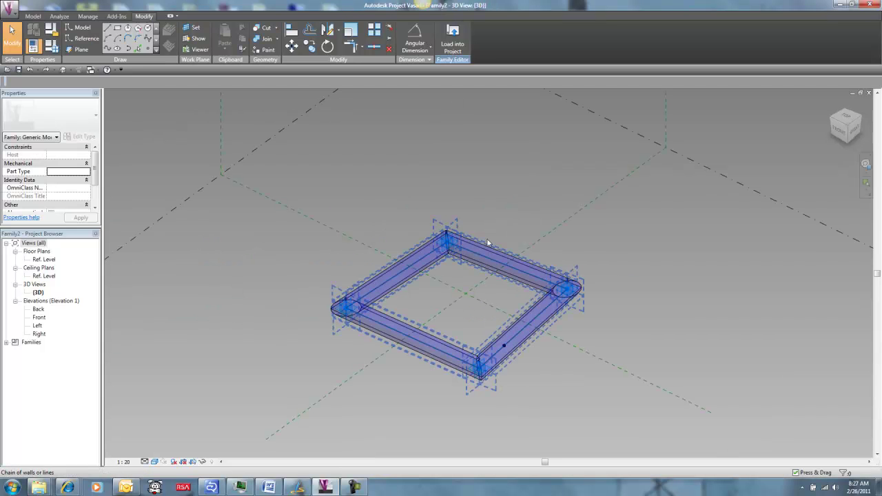
left_click(487, 241)
middle_click_drag(507, 213, 449, 203)
left_click(434, 192)
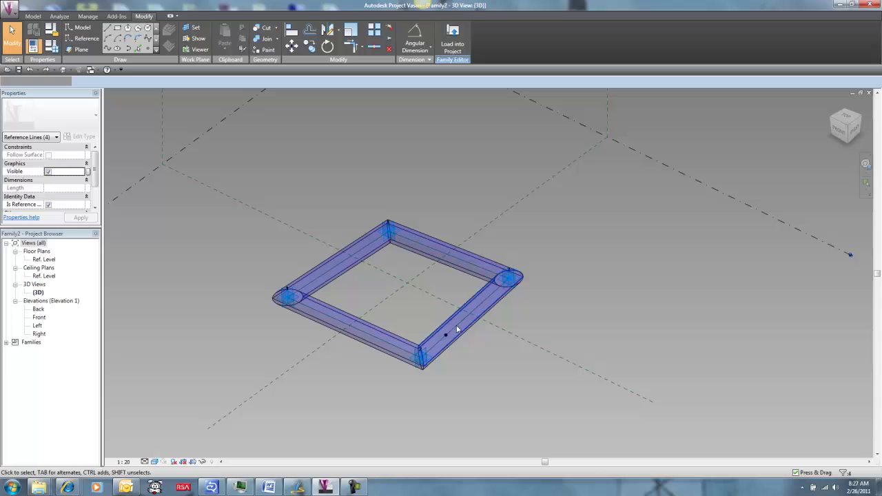
Step: Edit the profile of the tube form between adaptive points 2 and 3 and delete its circular sketch
left_click(525, 317)
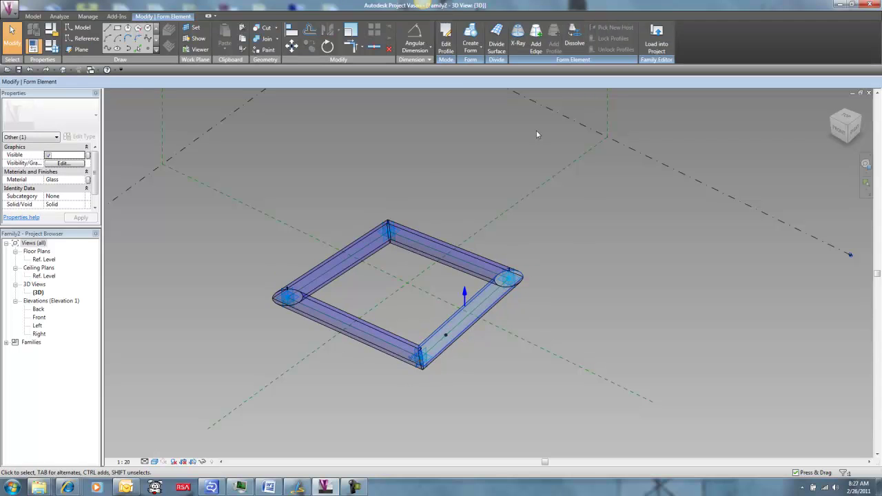
left_click(447, 44)
scroll(453, 365, "up", 5)
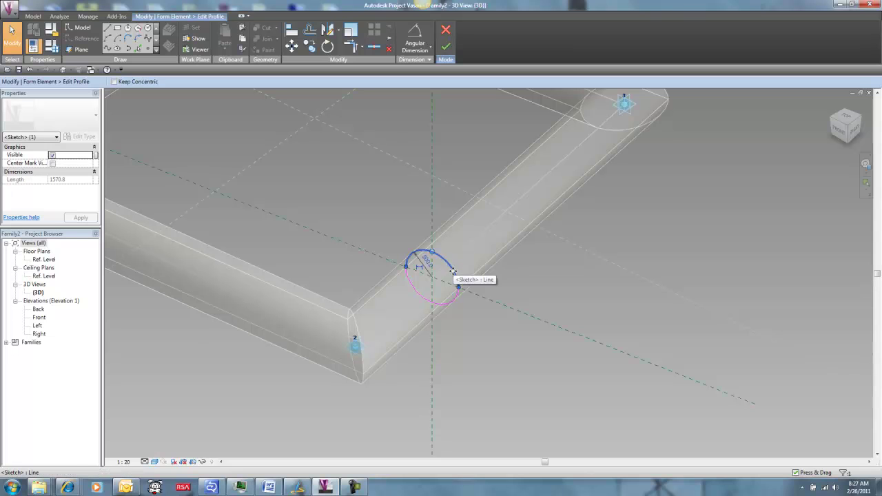
left_click(451, 303)
key("Delete")
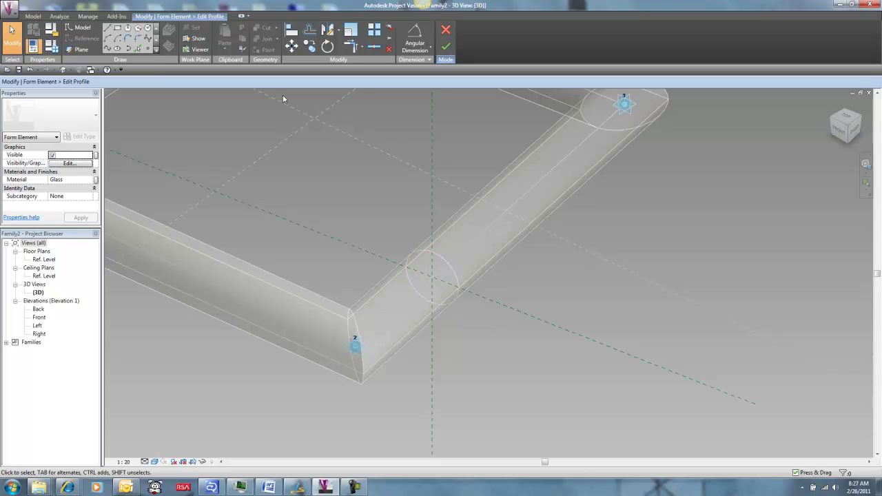
Step: Draw a four-sided inscribed polygon centred on the tube's reference plane intersection as the new profile, and finish the profile edit
left_click(137, 28)
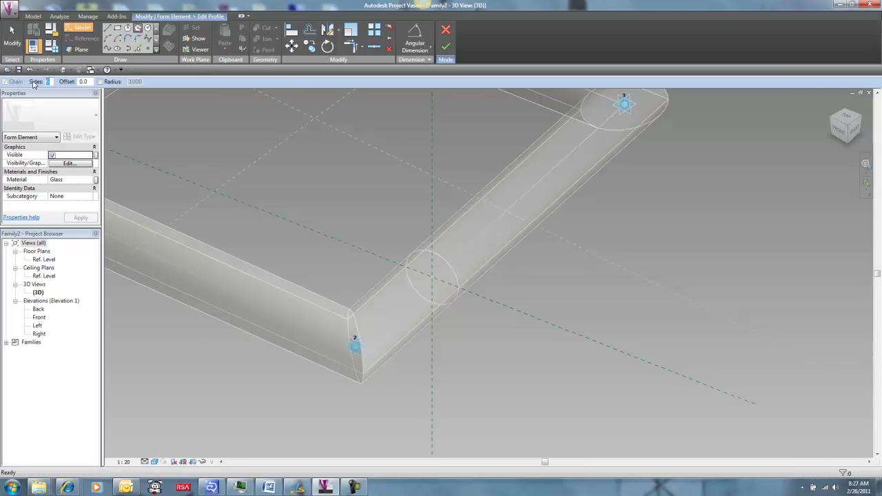
left_click(432, 278)
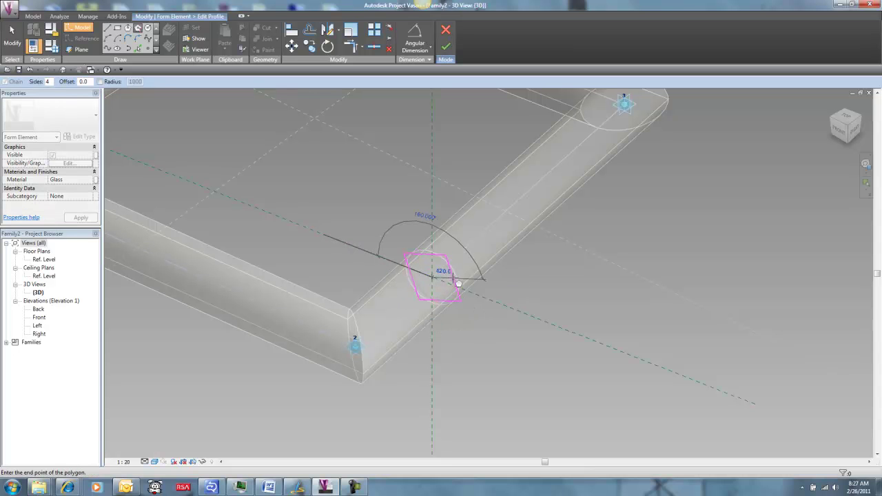
left_click(457, 288)
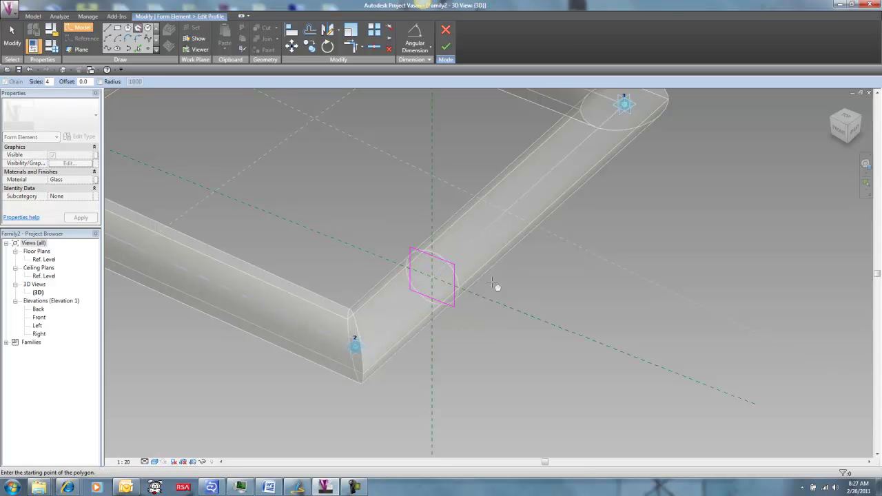
left_click(446, 47)
left_click(464, 167)
Step: Load the modified Family2 frame into recusion2.rfa only, overwriting the existing version and its parameter values
scroll(464, 162, "down", 3)
middle_click_drag(463, 163, 503, 276)
scroll(503, 275, "down", 1)
left_click(452, 45)
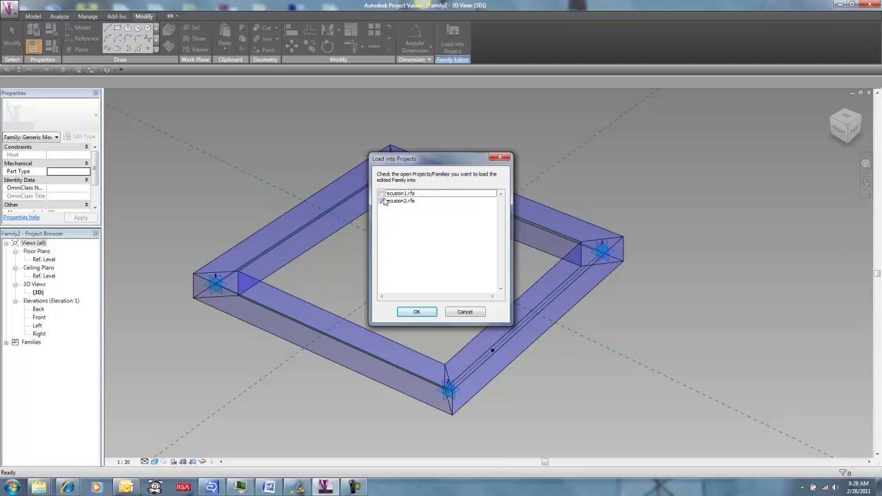
left_click(417, 312)
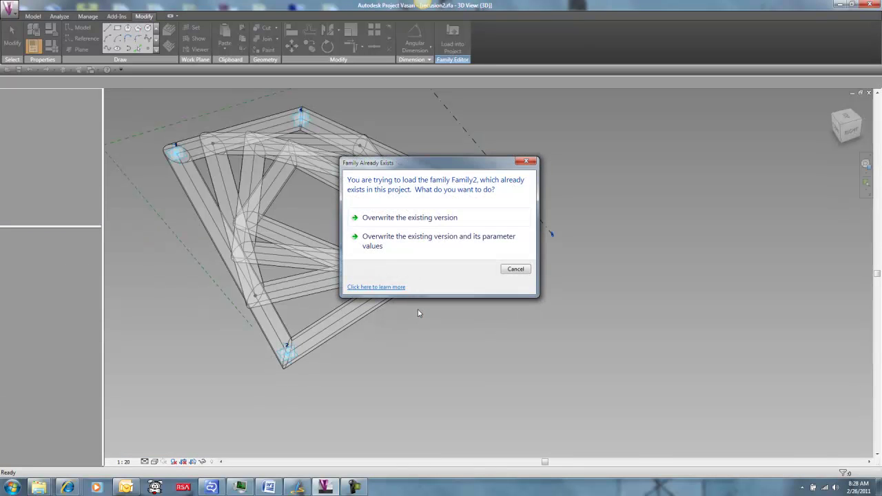
left_click(379, 242)
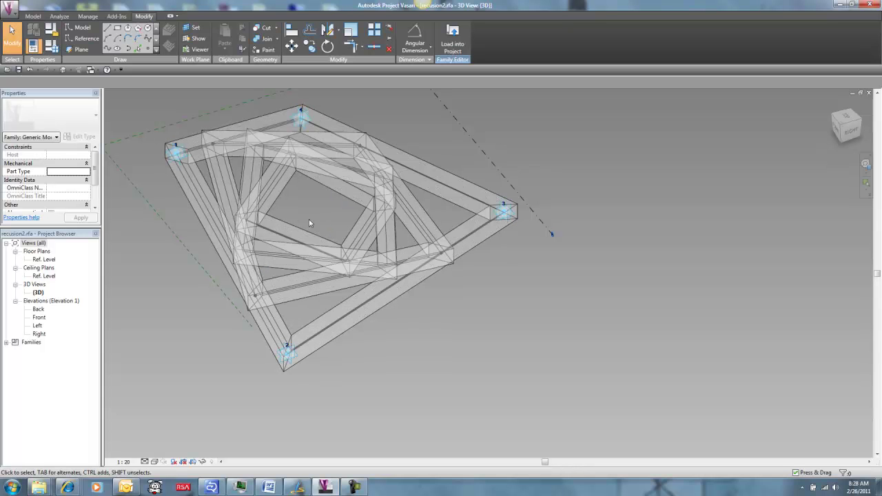
middle_click_drag(335, 219, 398, 211, "shift")
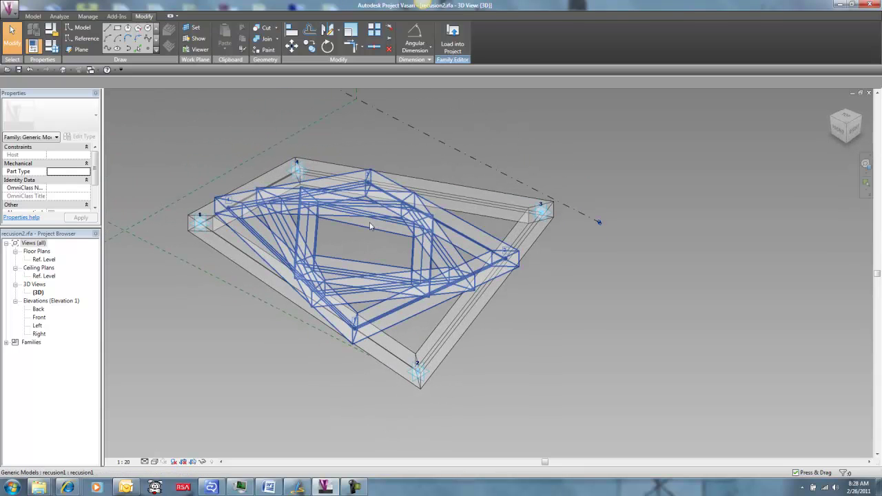